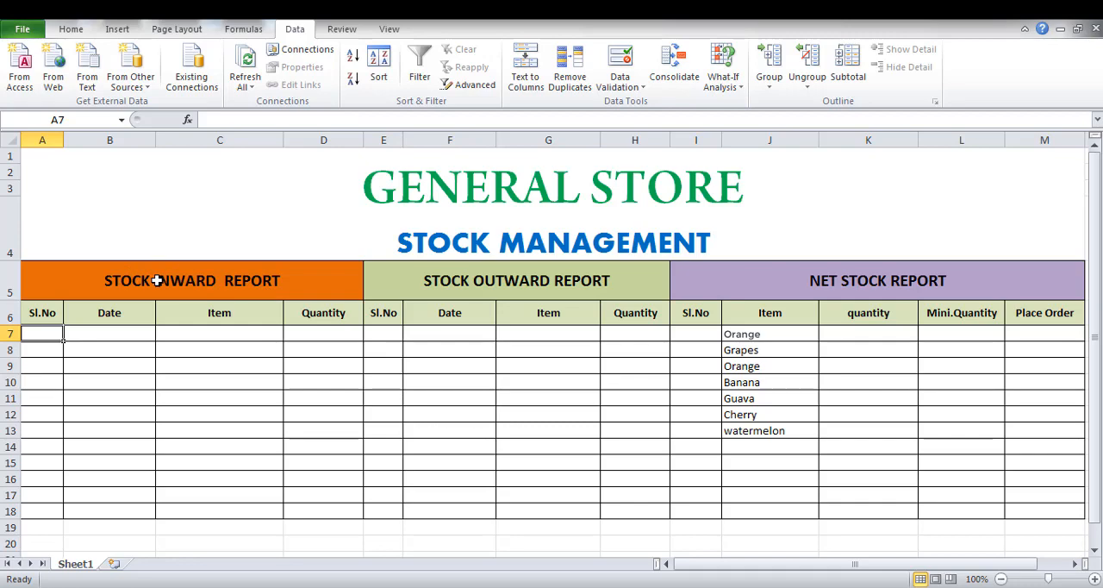
# Examine the inward, outward and net stock report headings, plus the Mini.Quantity and Place Order columns.
pyautogui.click(158, 280)
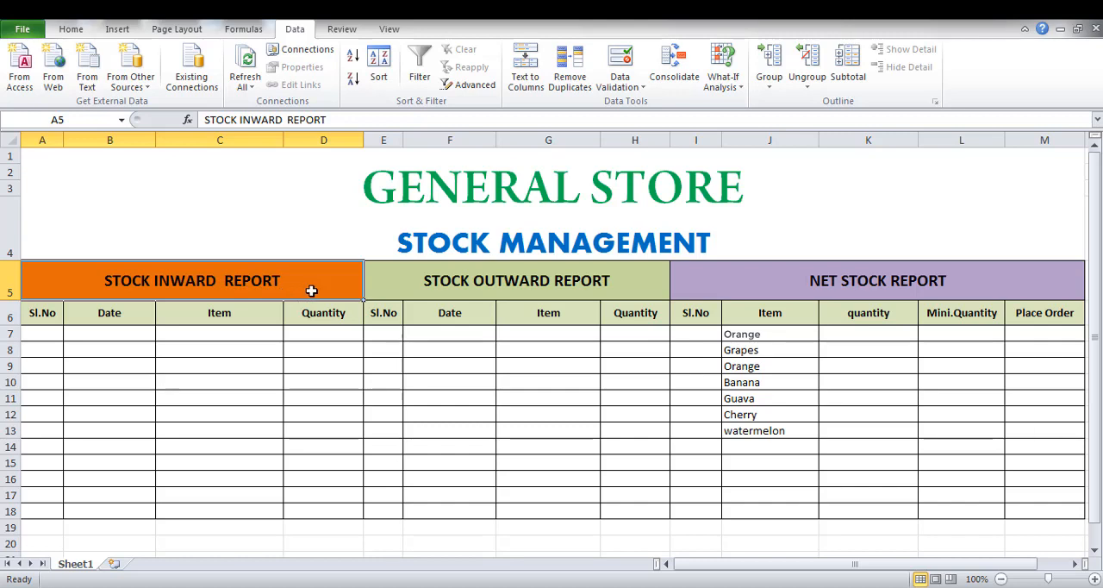
pyautogui.click(422, 288)
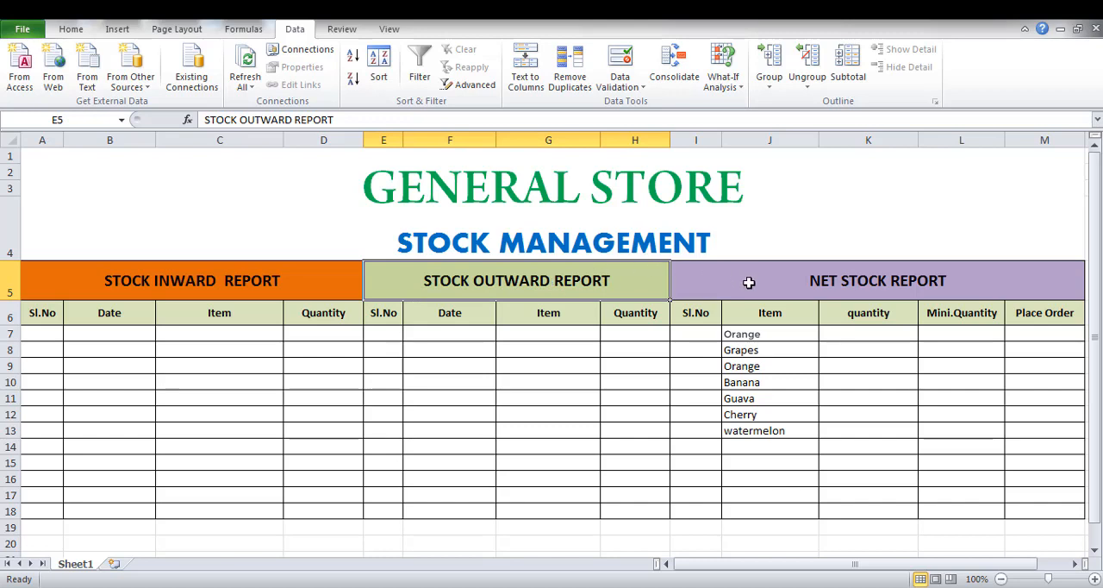
pyautogui.click(798, 281)
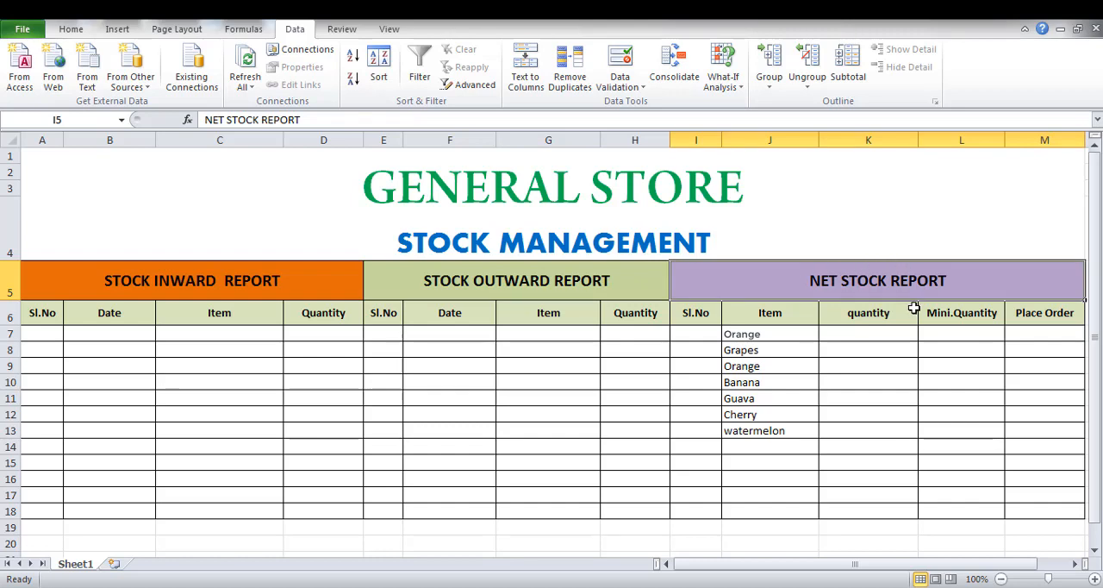
pyautogui.click(961, 312)
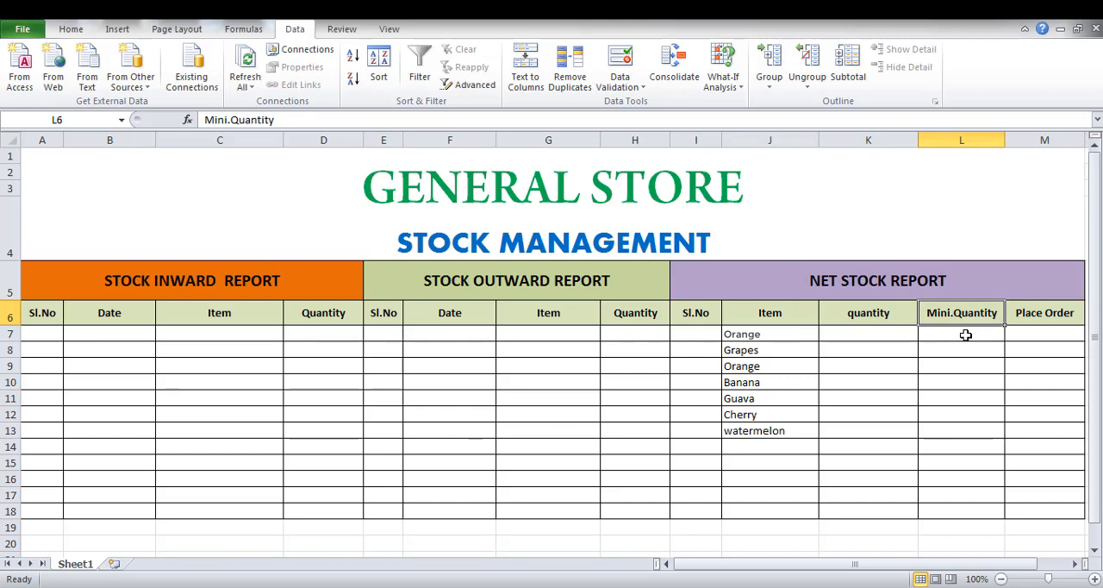
pyautogui.click(1019, 318)
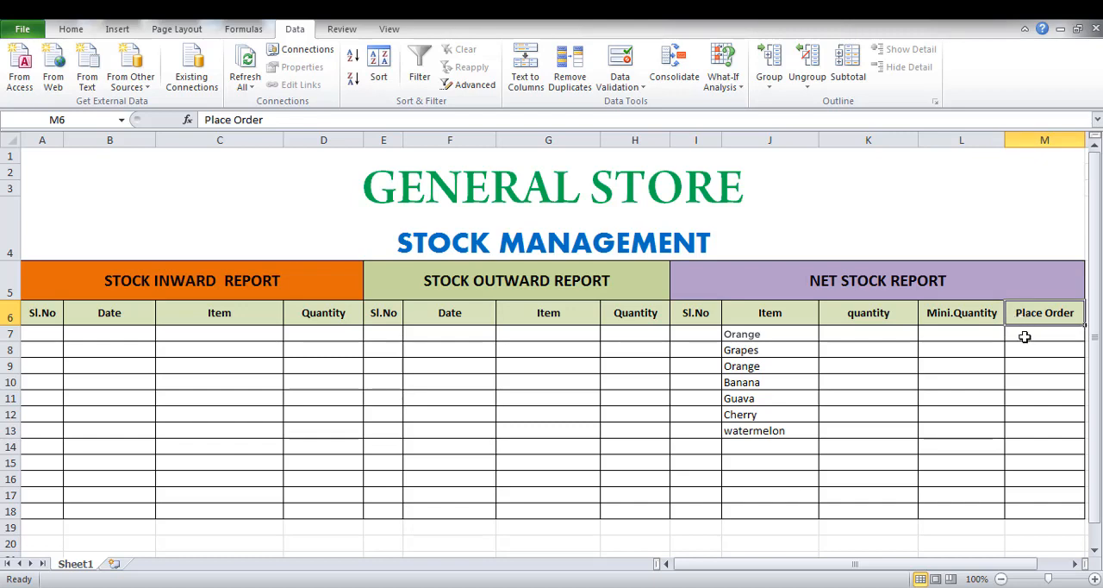
pyautogui.click(1025, 337)
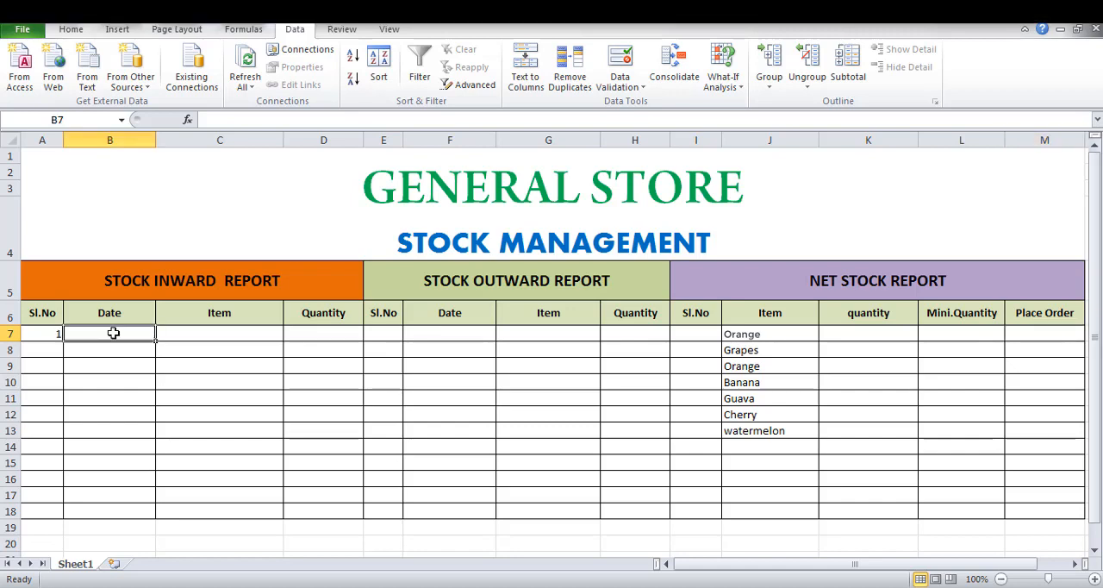
# Enter serial number 1 and the date 1/6/2020 in the first row of the stock inward report.
pyautogui.write('1')
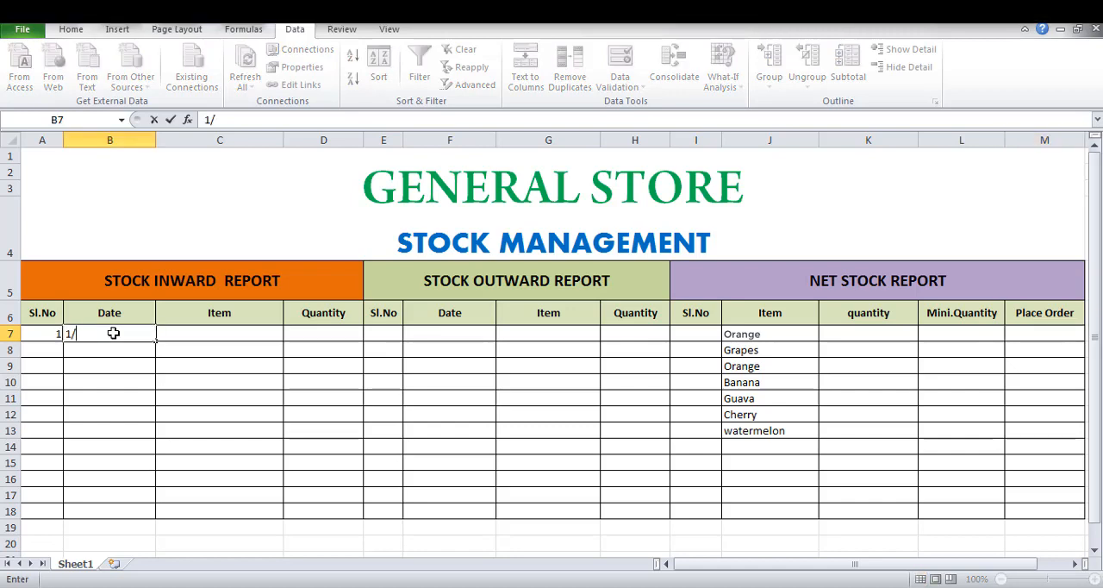
pyautogui.write('/6/2020')
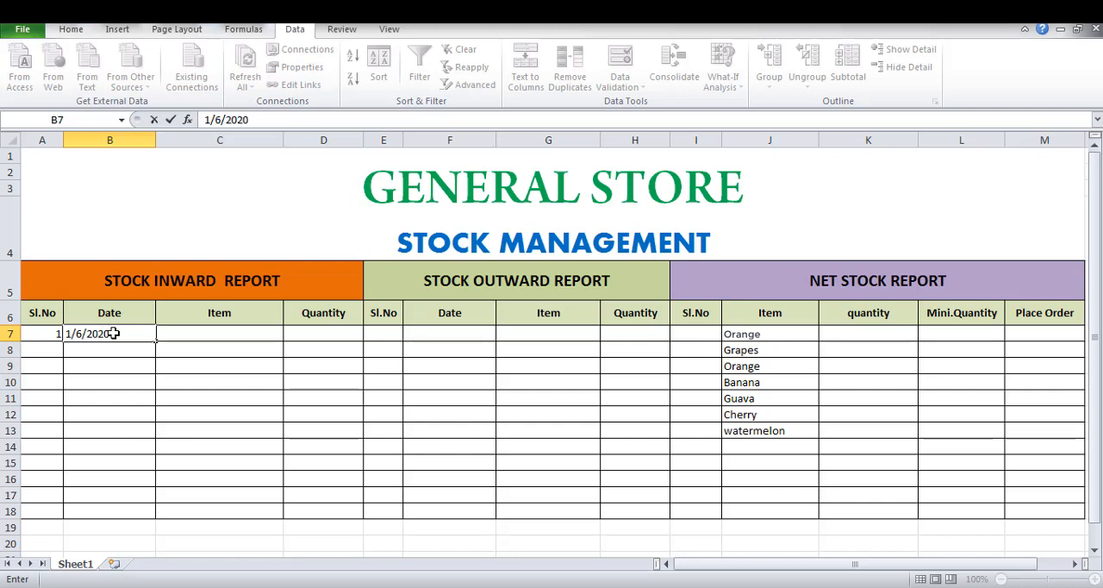
pyautogui.click(208, 339)
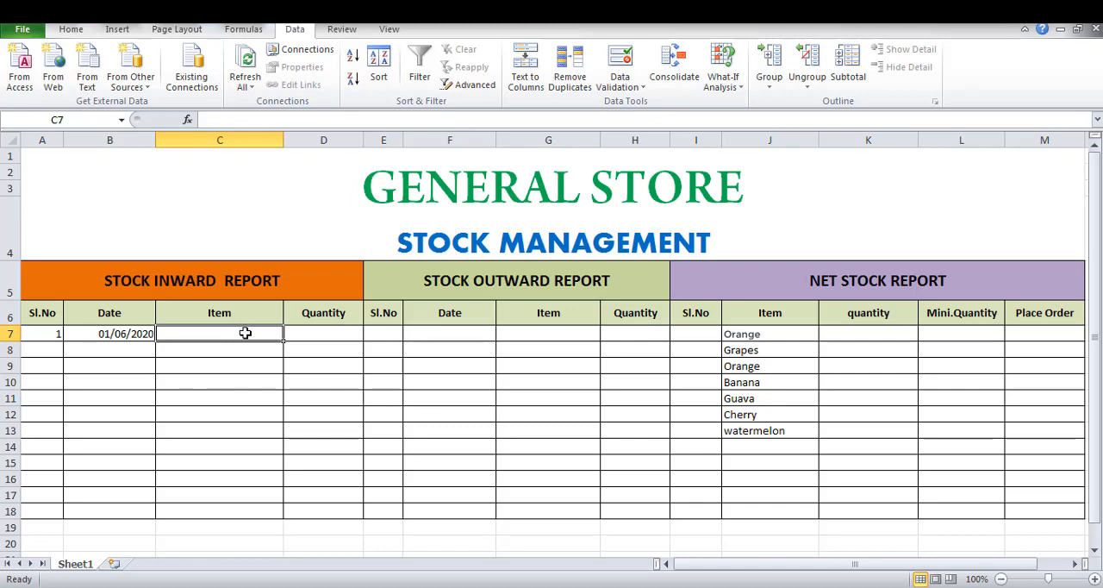
# Start a data validation rule of type List for the inward report's Item cells C7 to C18.
pyautogui.hotkey('shift', 'Down')
pyautogui.hotkey('shift', 'Down')
pyautogui.hotkey('shift', 'Down')
pyautogui.hotkey('shift', 'Down')
pyautogui.hotkey('shift', 'Down')
pyautogui.hotkey('shift', 'Down')
pyautogui.hotkey('shift', 'Down')
pyautogui.hotkey('shift', 'Down')
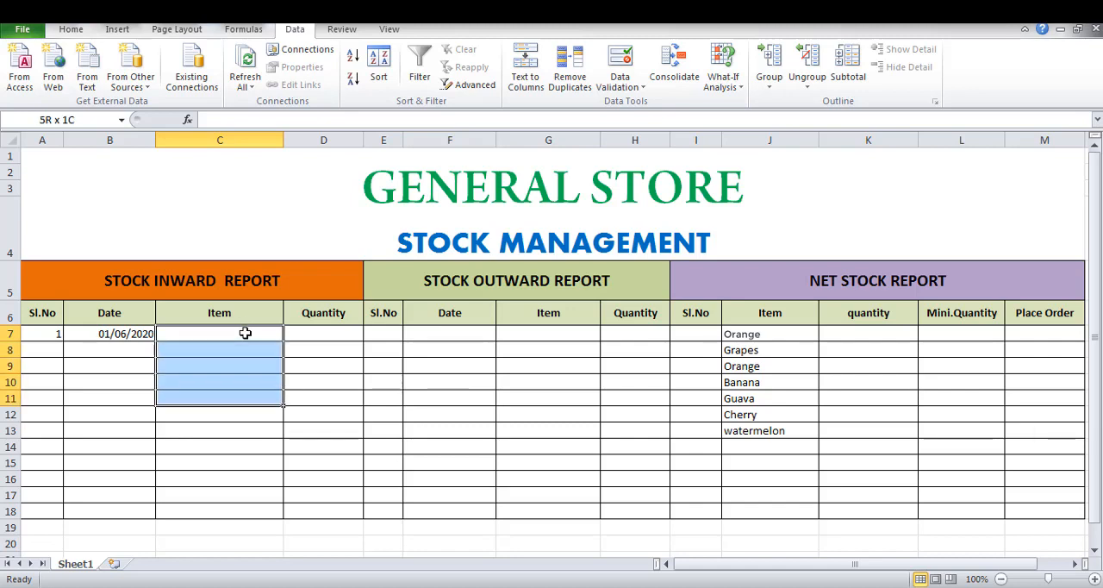
pyautogui.hotkey('shift', 'Down')
pyautogui.hotkey('shift', 'Down')
pyautogui.hotkey('shift', 'Down')
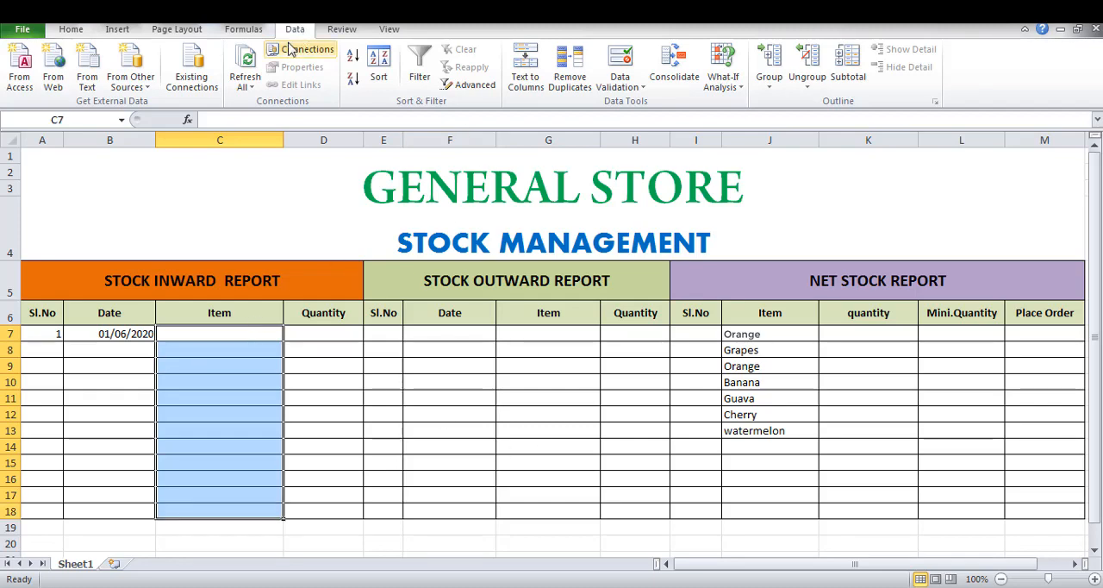
pyautogui.click(71, 33)
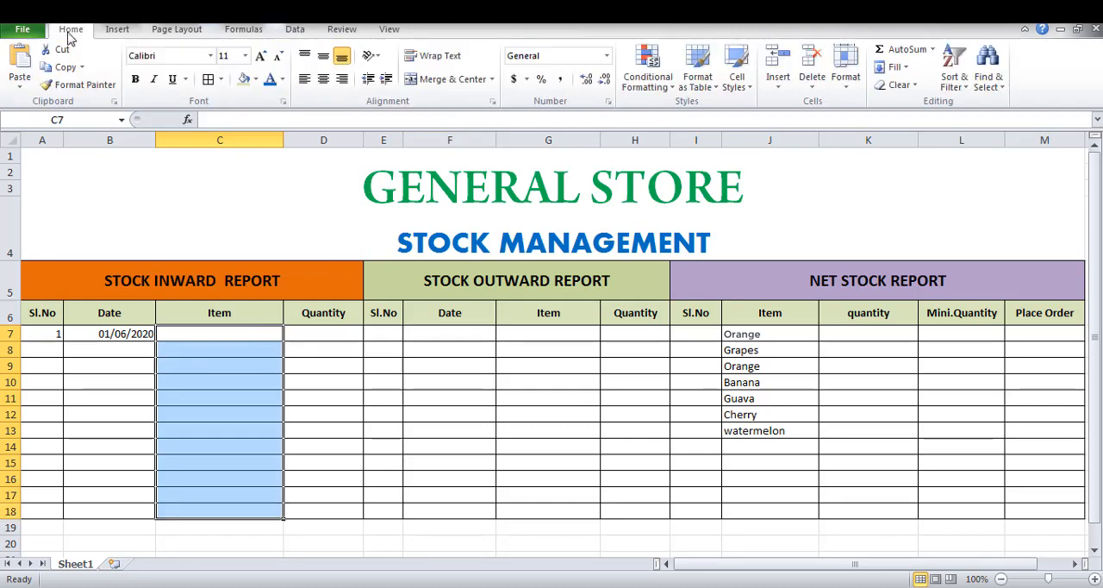
pyautogui.click(296, 31)
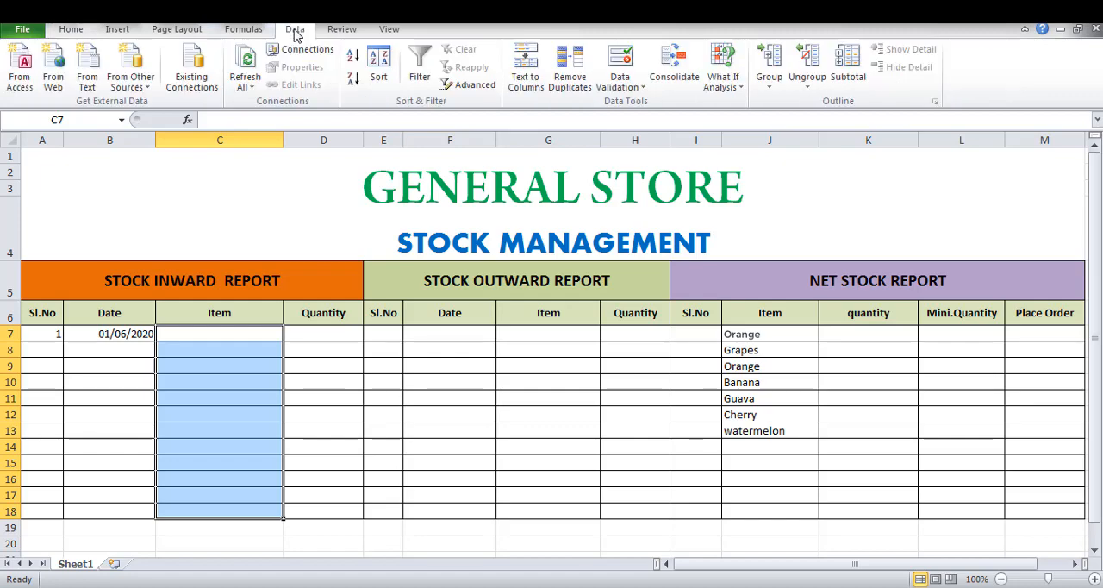
pyautogui.click(642, 88)
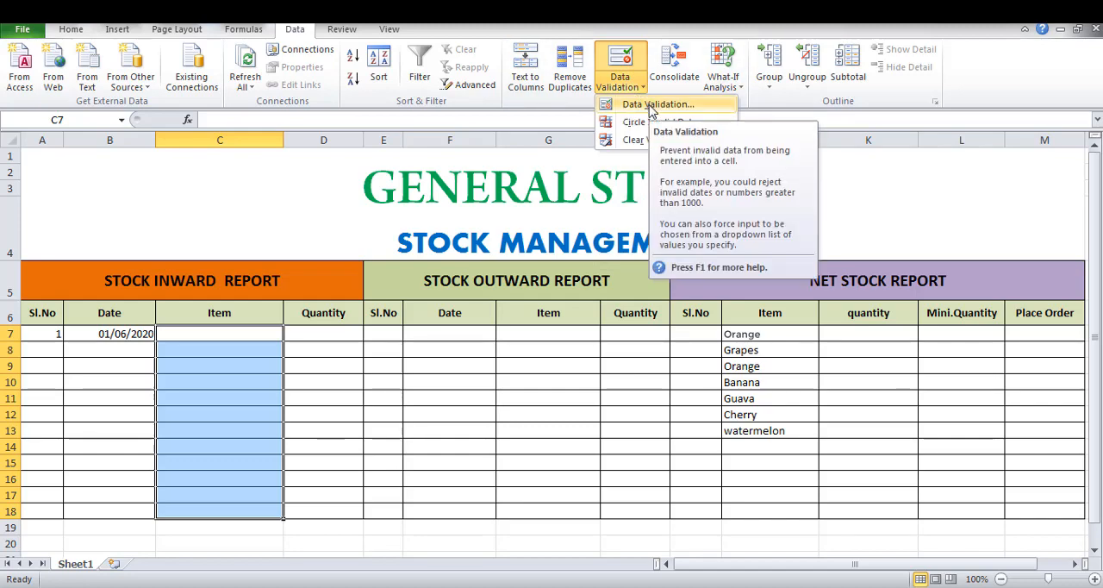
pyautogui.click(653, 105)
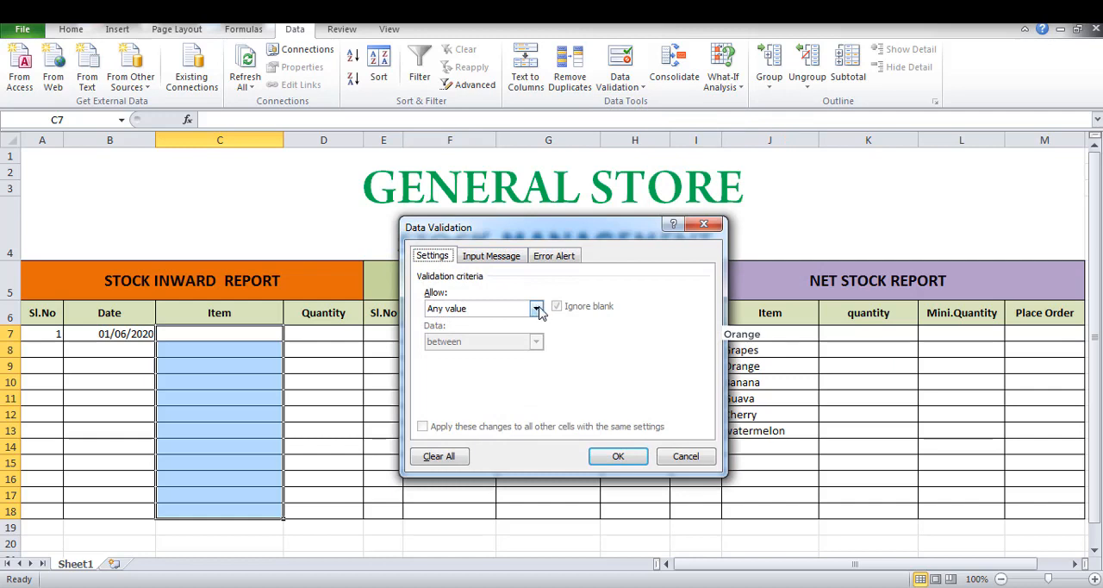
pyautogui.click(535, 309)
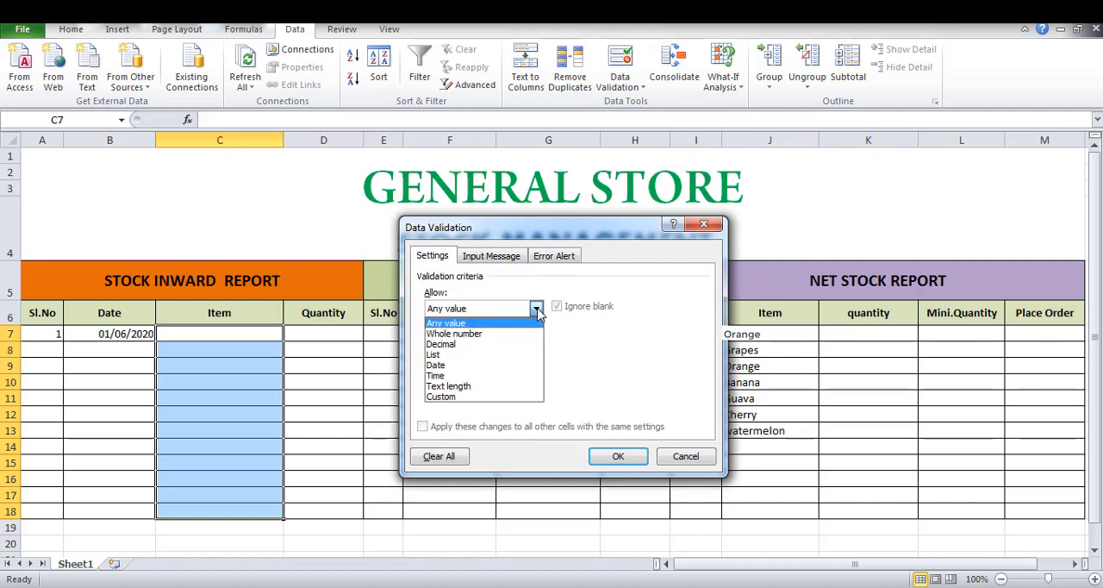
pyautogui.click(435, 354)
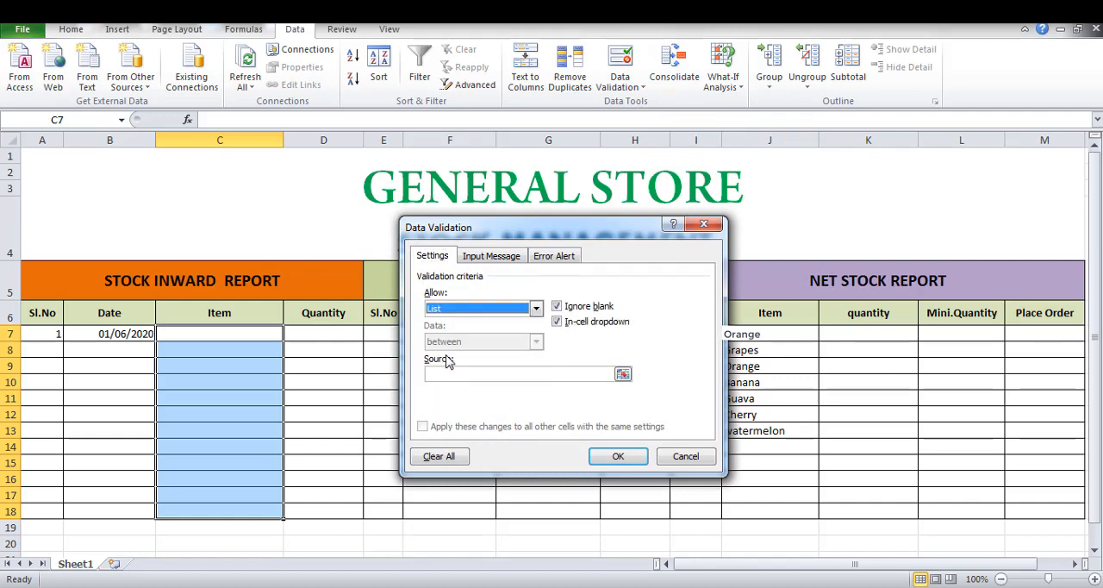
# Set the validation list's source to the net stock Item cells =$J$7:$J$18 and apply the rule.
pyautogui.click(484, 375)
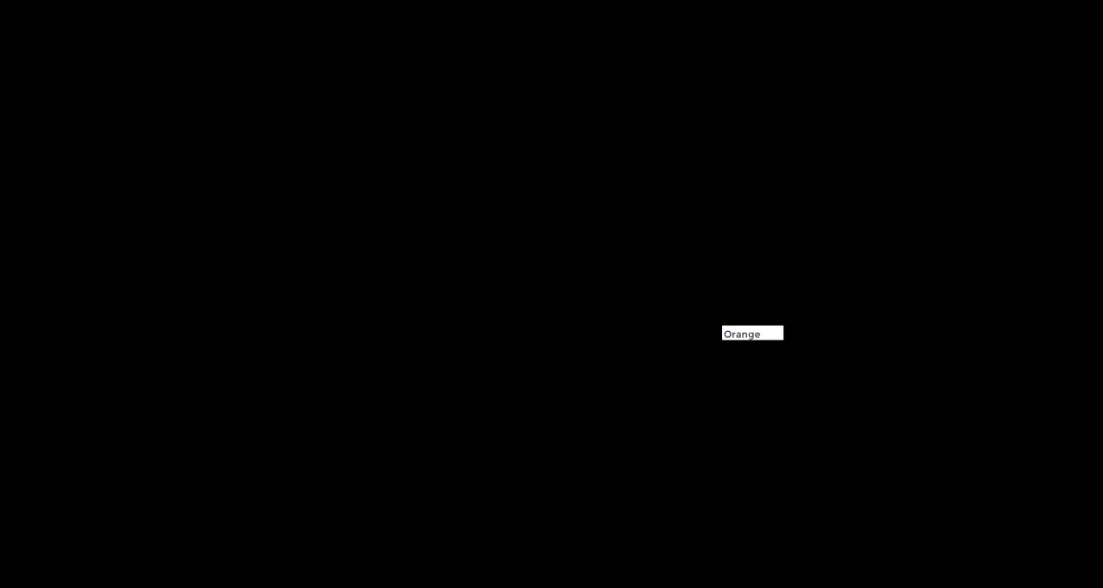
pyautogui.click(791, 334)
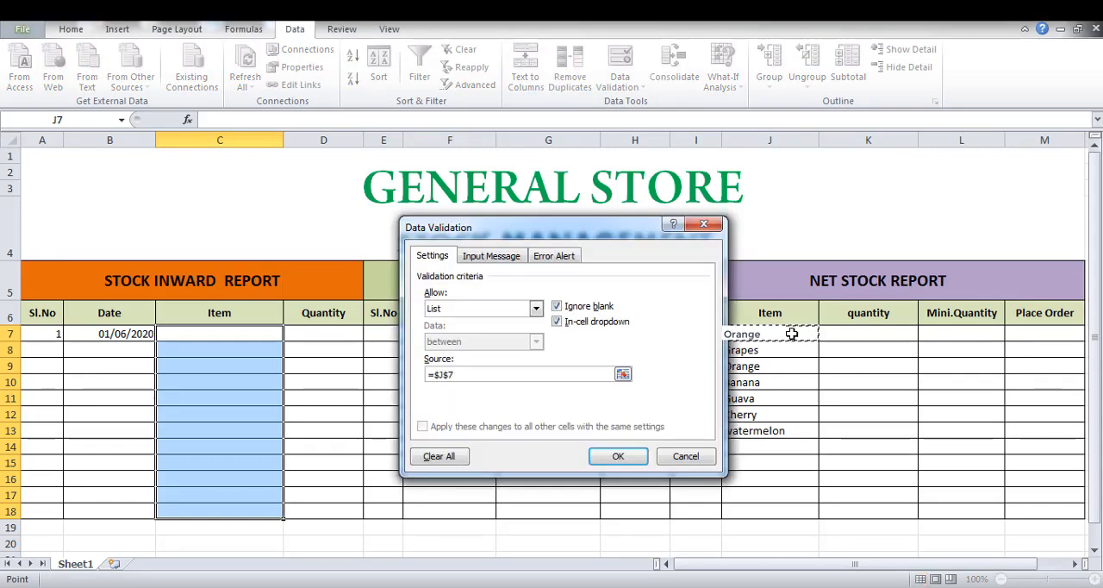
pyautogui.hotkey('shift', 'Down')
pyautogui.hotkey('shift', 'Down')
pyautogui.hotkey('shift', 'Down')
pyautogui.hotkey('shift', 'Down')
pyautogui.hotkey('shift', 'Down')
pyautogui.hotkey('shift', 'Down')
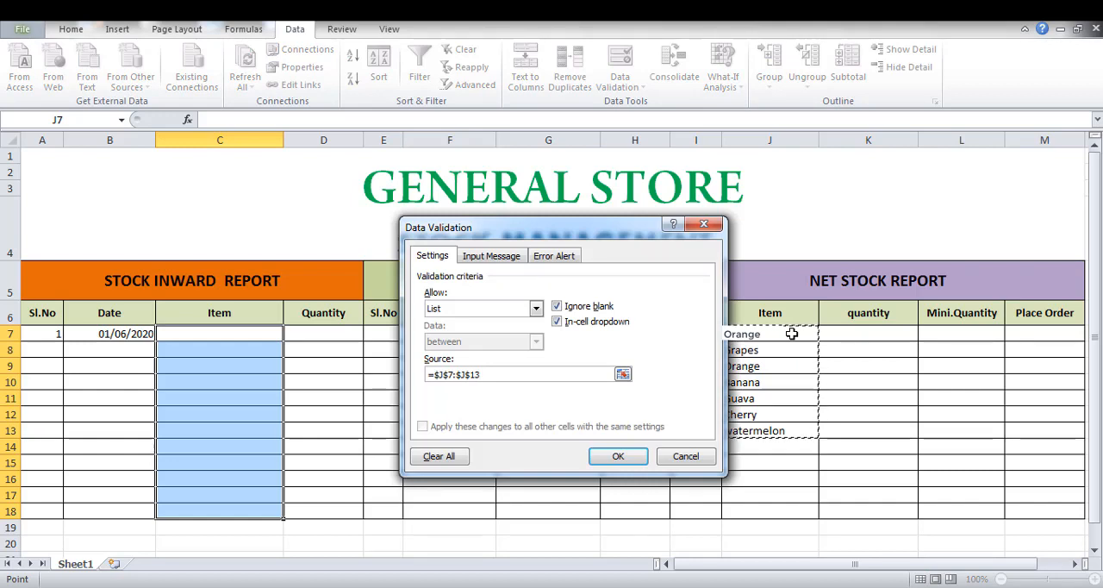
pyautogui.hotkey('shift', 'Down')
pyautogui.hotkey('shift', 'Down')
pyautogui.hotkey('shift', 'Down')
pyautogui.hotkey('shift', 'Down')
pyautogui.hotkey('shift', 'Down')
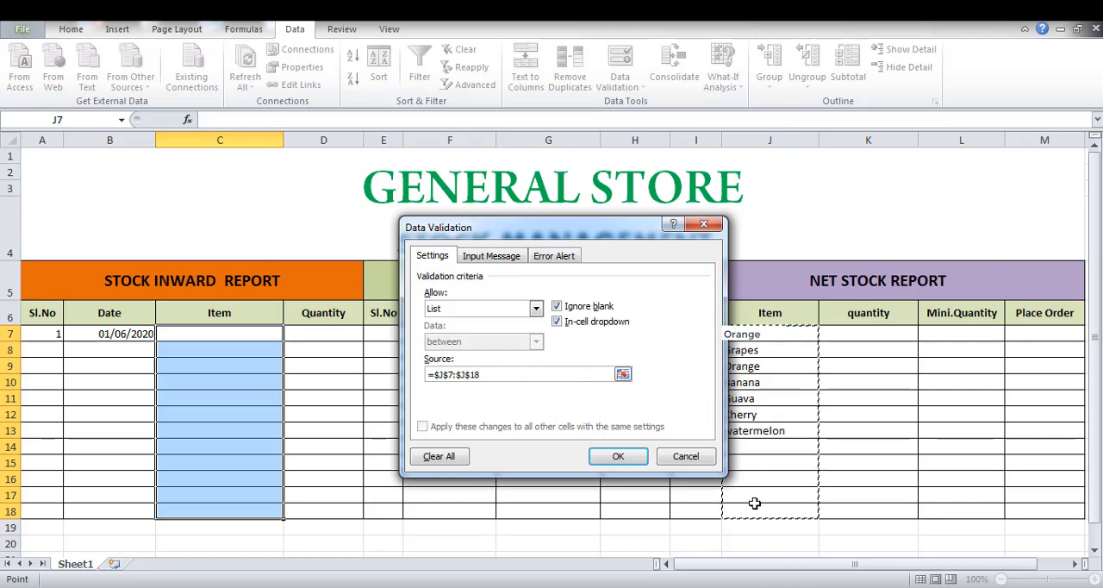
pyautogui.click(617, 455)
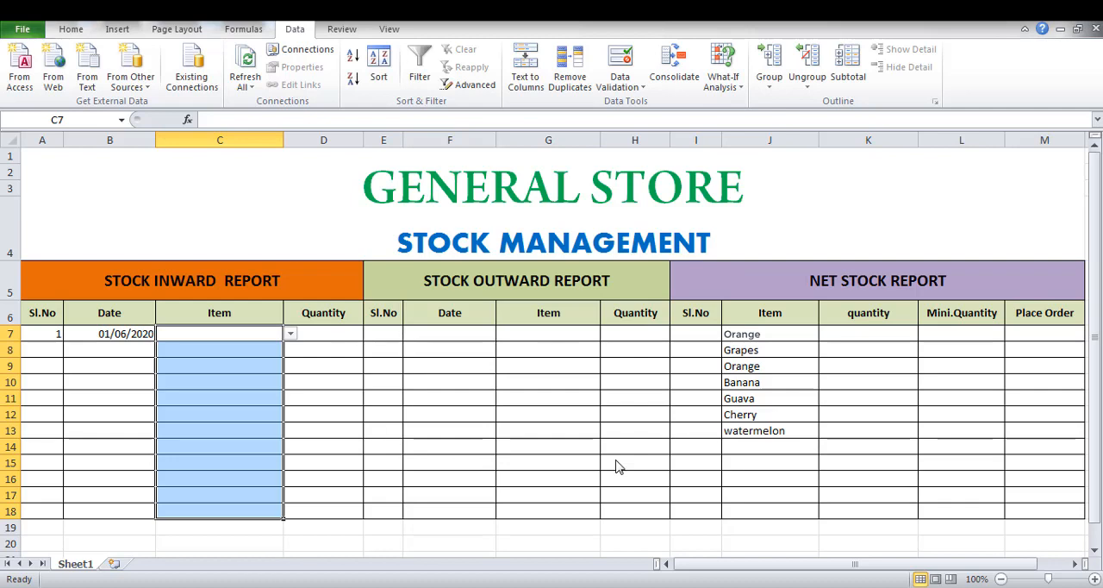
# Examine the item choices offered by the dropdown lists in inward Item cells C7 and C9.
pyautogui.click(290, 335)
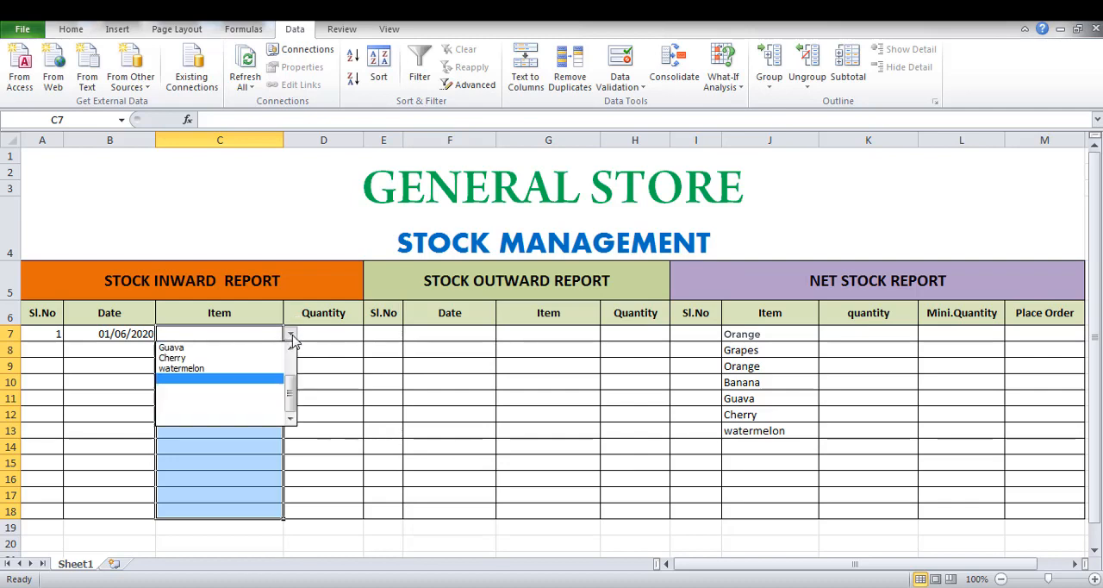
pyautogui.click(290, 373)
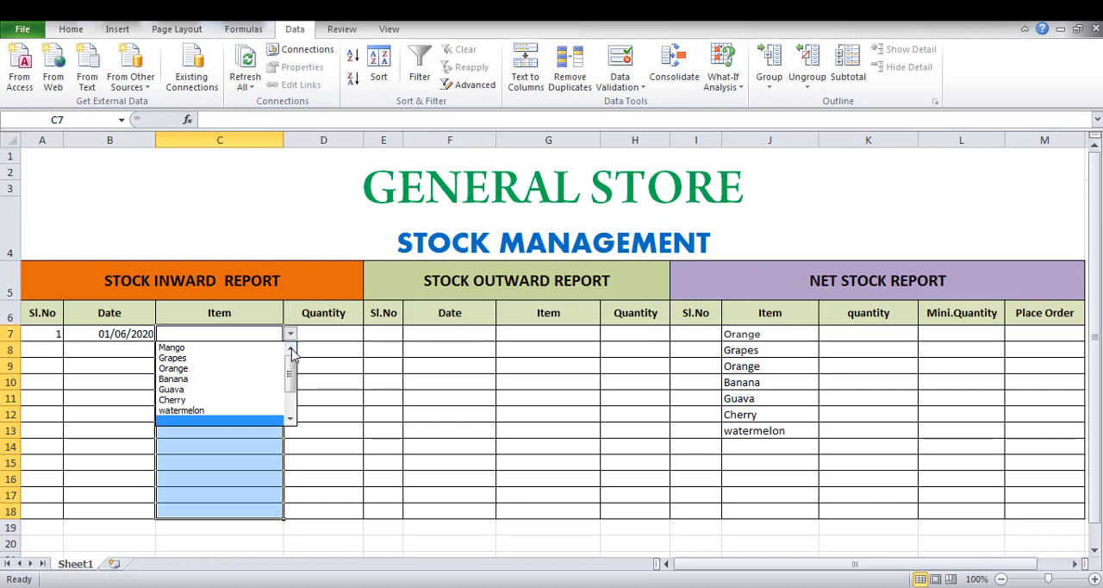
pyautogui.click(291, 335)
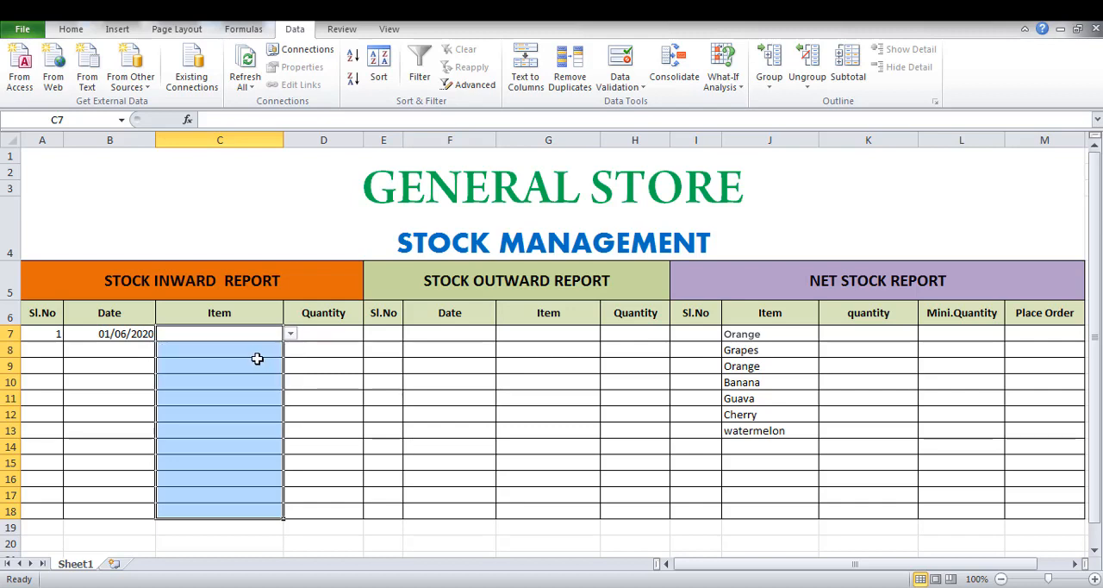
pyautogui.click(257, 362)
pyautogui.click(291, 368)
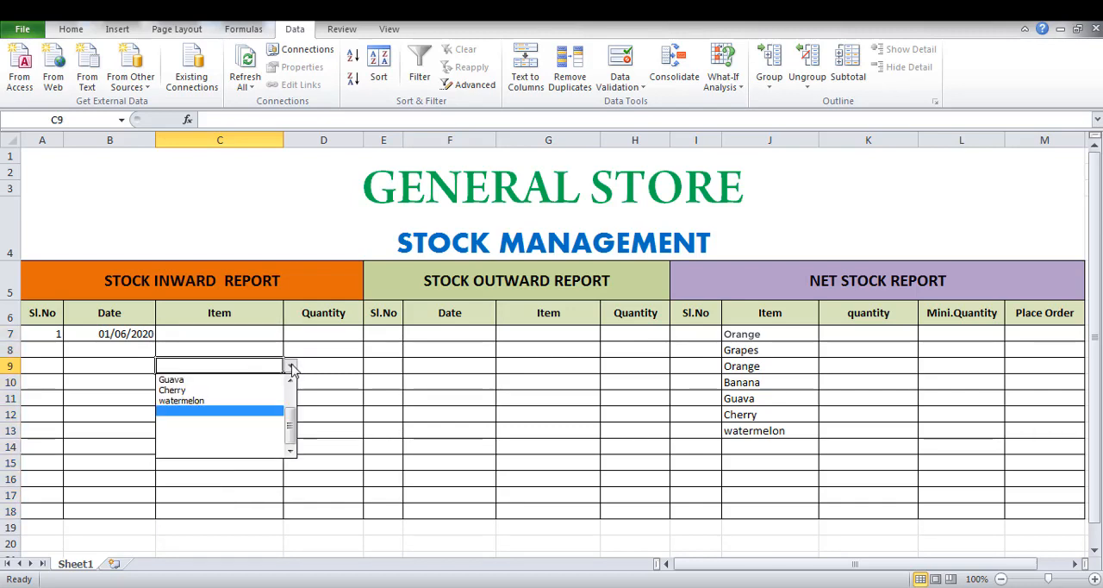
pyautogui.click(291, 403)
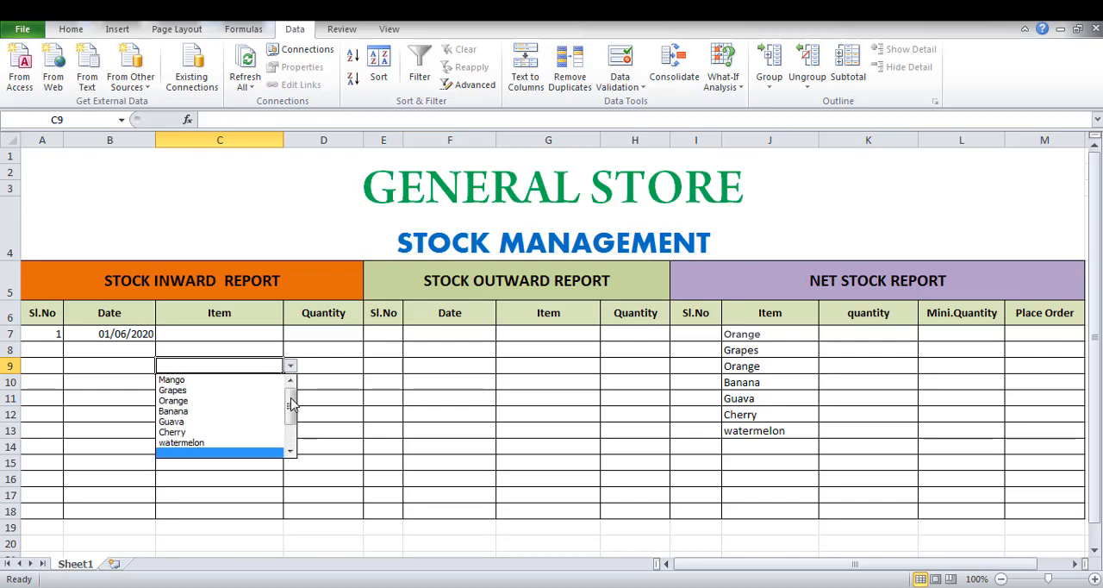
pyautogui.click(292, 452)
pyautogui.doubleClick(291, 451)
pyautogui.click(291, 452)
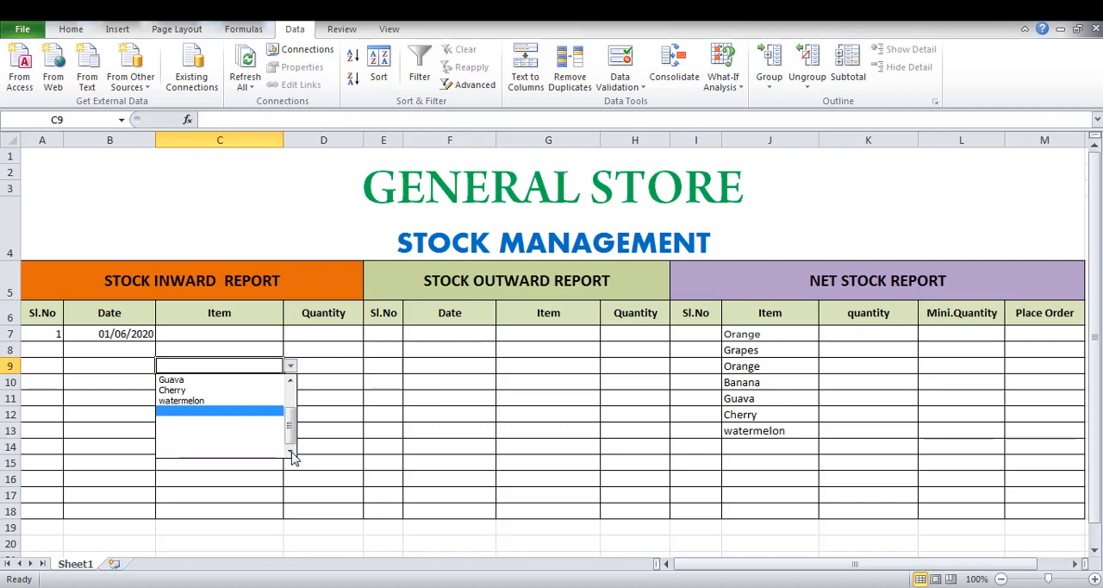
pyautogui.click(282, 334)
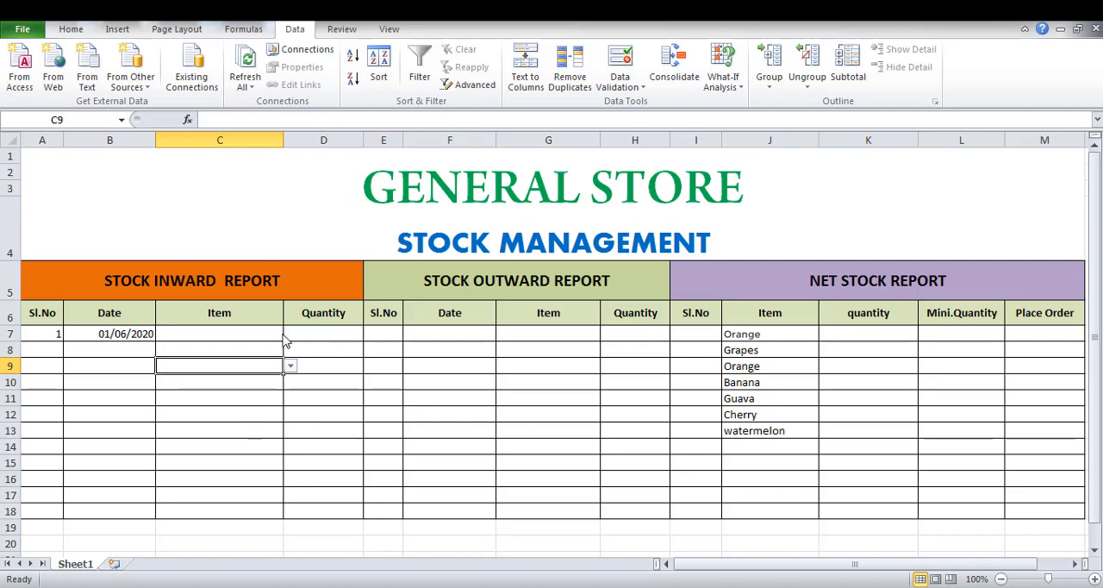
pyautogui.click(269, 333)
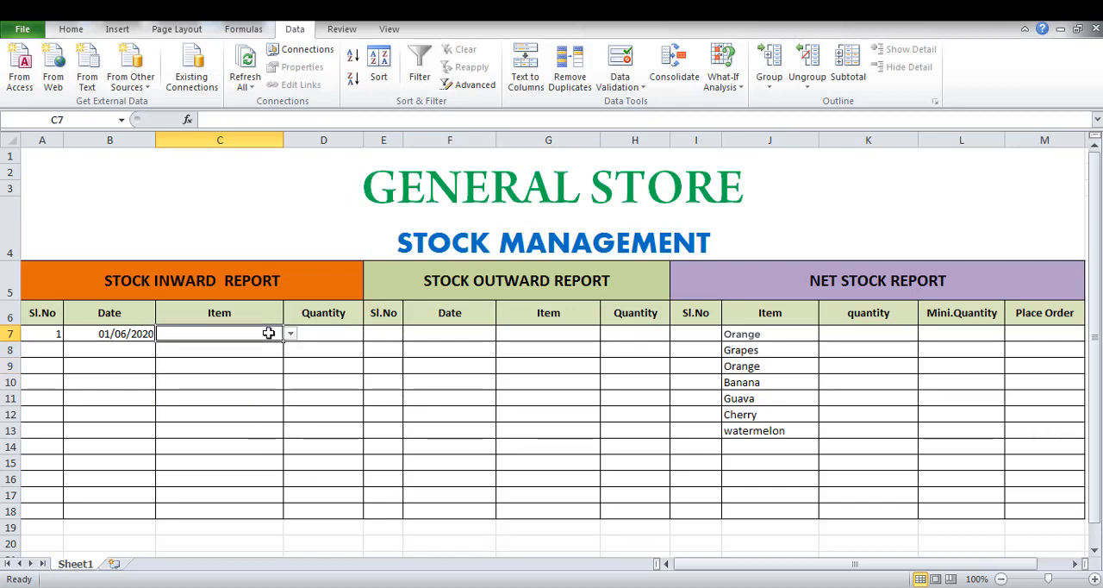
# Add Lichee as a new item below watermelon in the net stock report, dismissing the Windows color scheme prompt.
pyautogui.click(763, 451)
pyautogui.write('l')
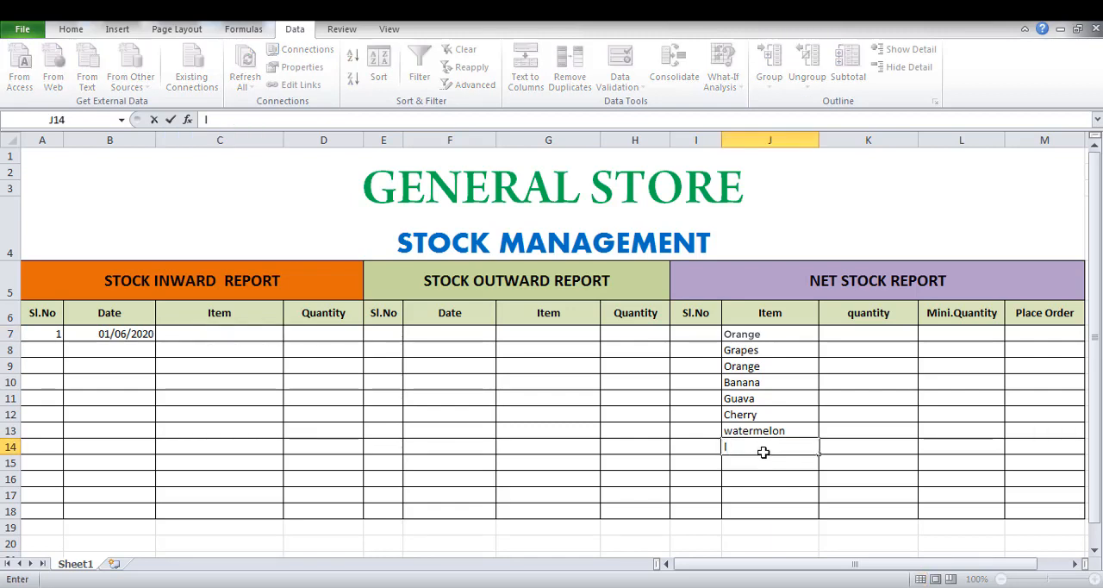
pyautogui.write('Lich')
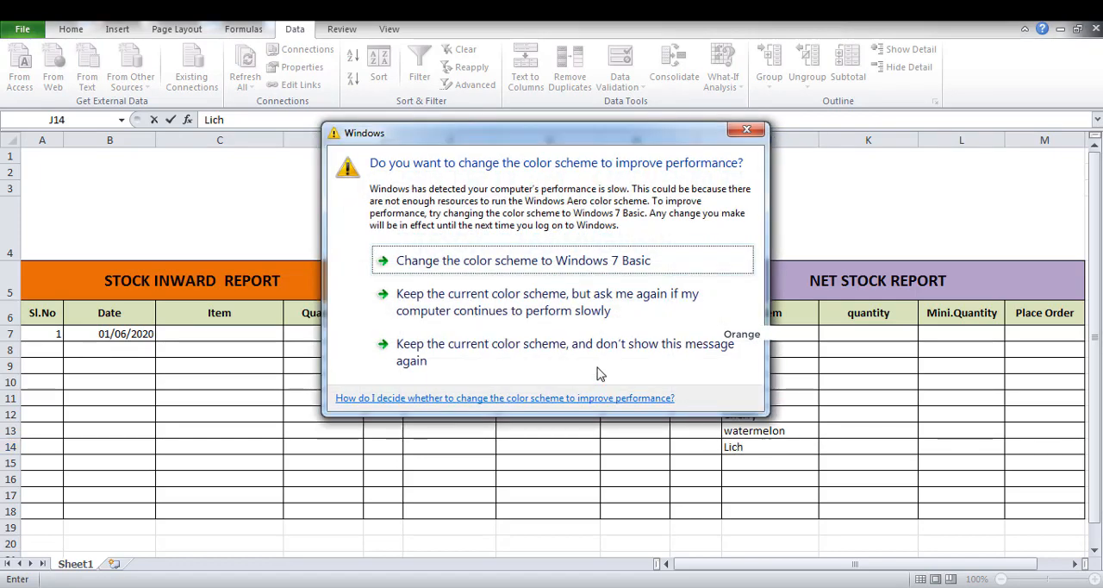
pyautogui.click(753, 134)
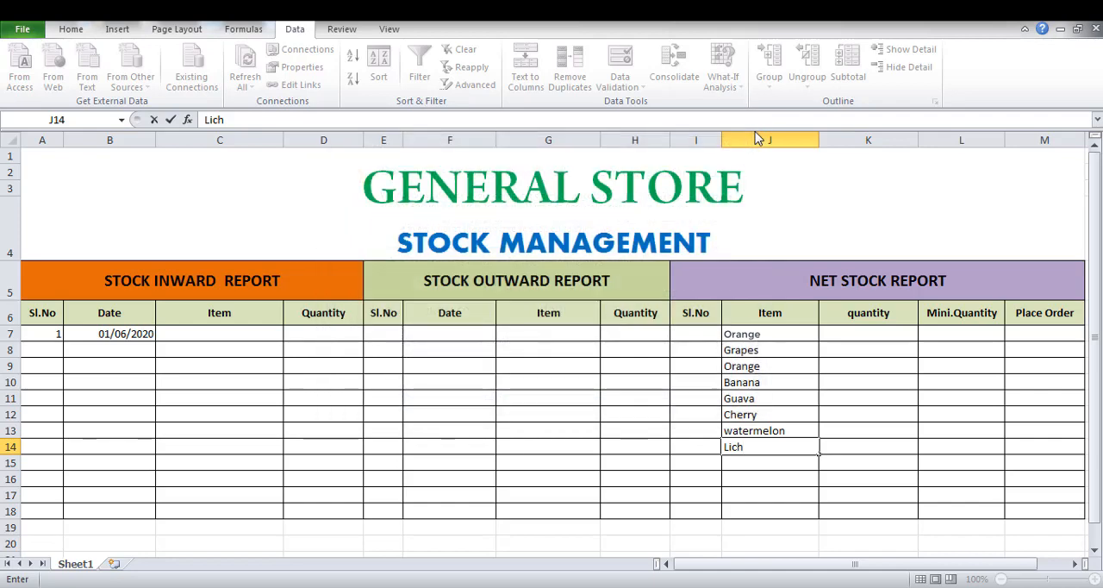
pyautogui.write('ee')
pyautogui.click(759, 463)
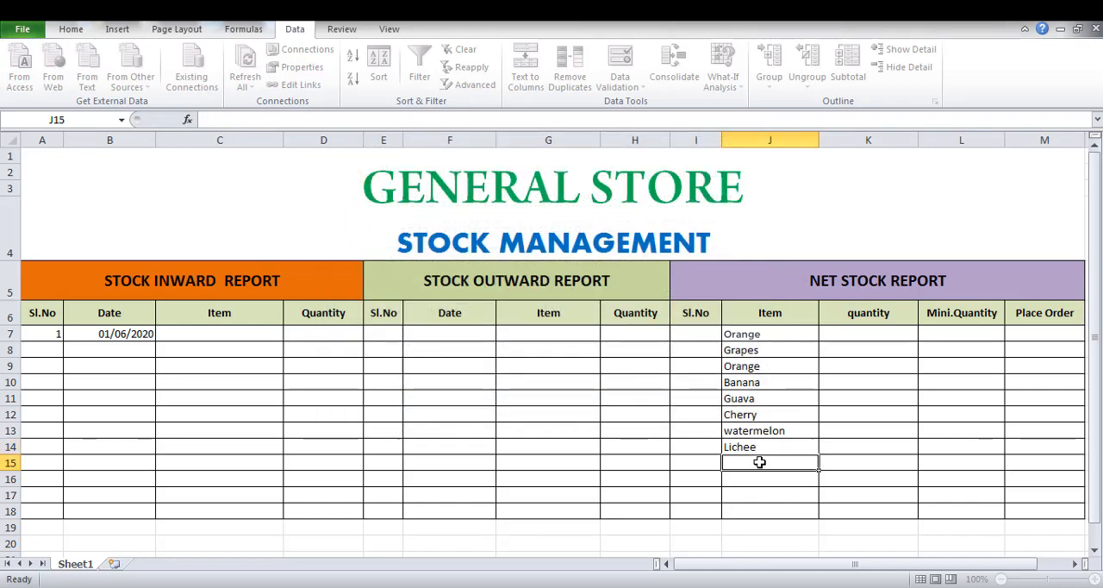
# Complete the first inward report row by choosing Orange from the Item dropdown list and entering quantity 20.
pyautogui.click(261, 337)
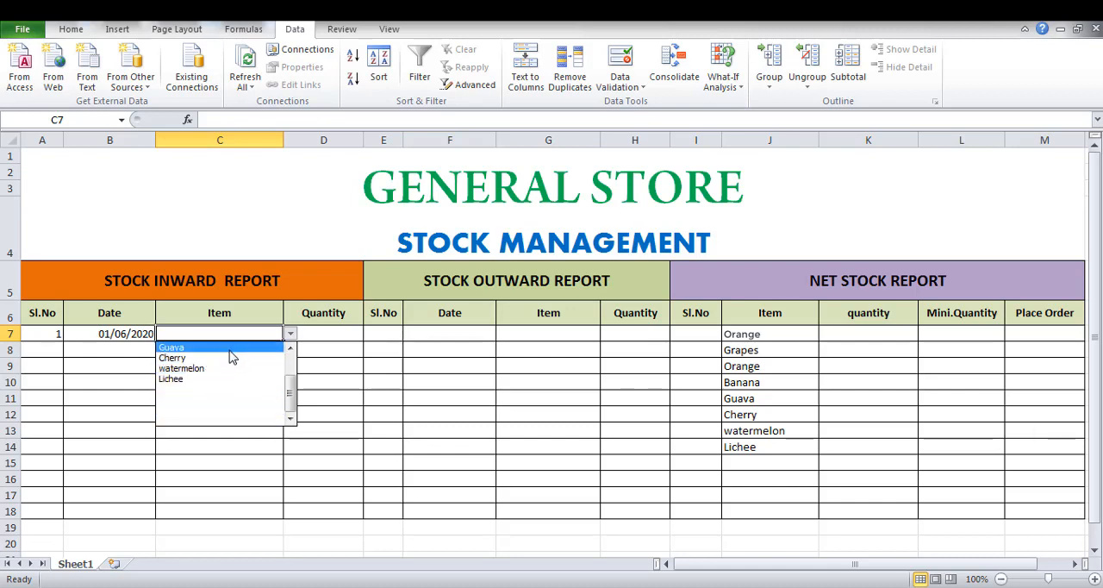
pyautogui.click(294, 364)
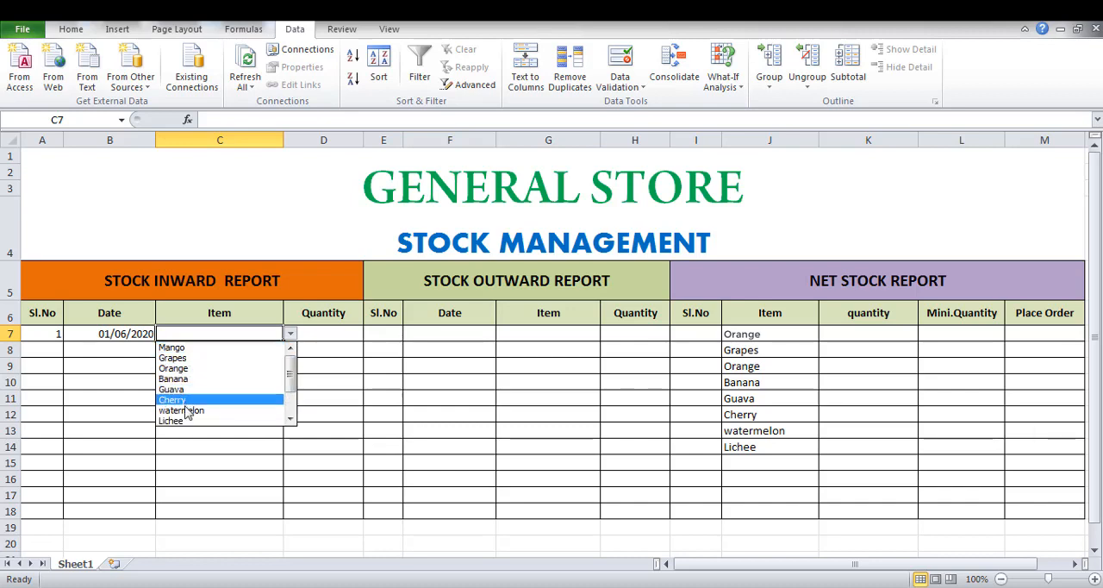
pyautogui.click(196, 369)
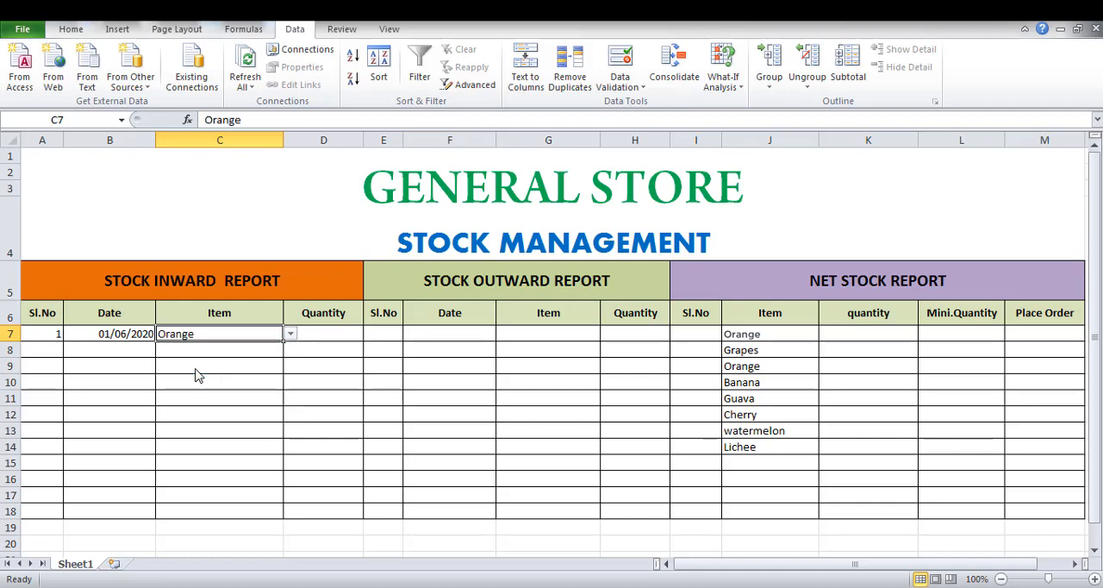
pyautogui.click(340, 333)
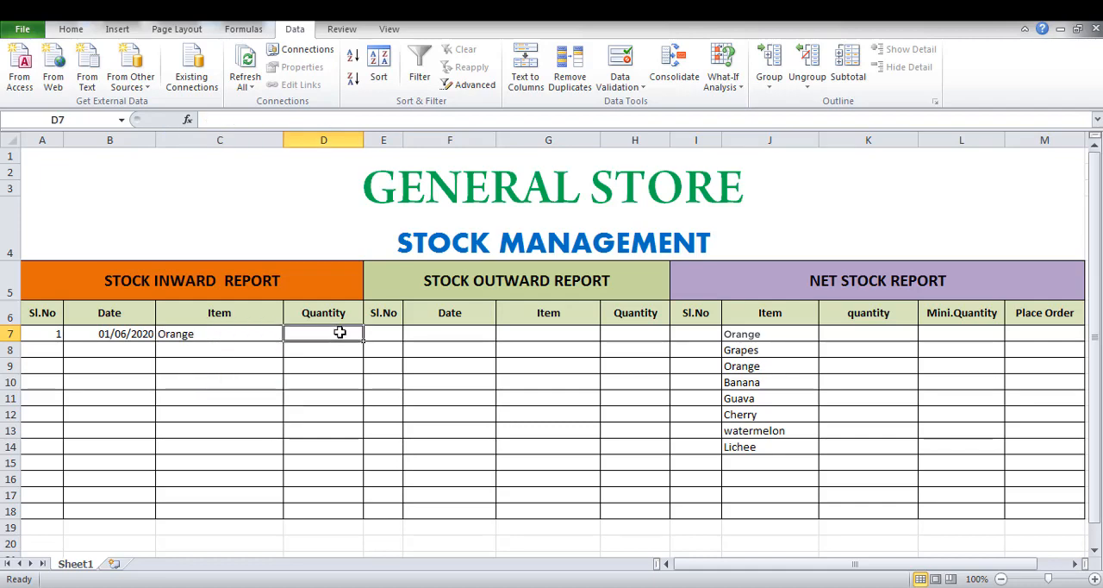
pyautogui.write('20')
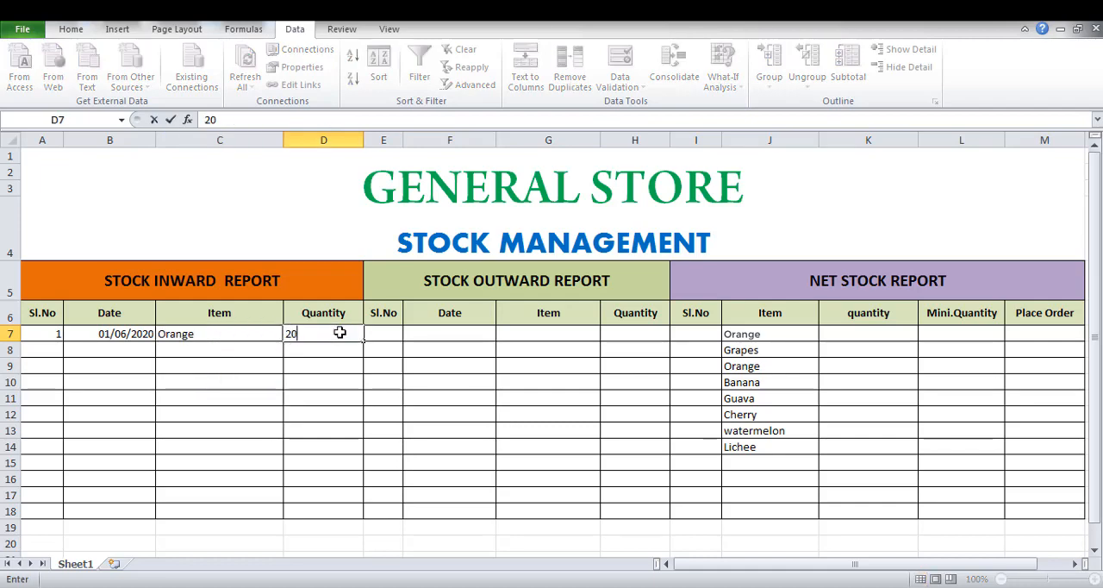
# Start the first outward report row with serial number 1 and the date 5/6/2020.
pyautogui.click(395, 337)
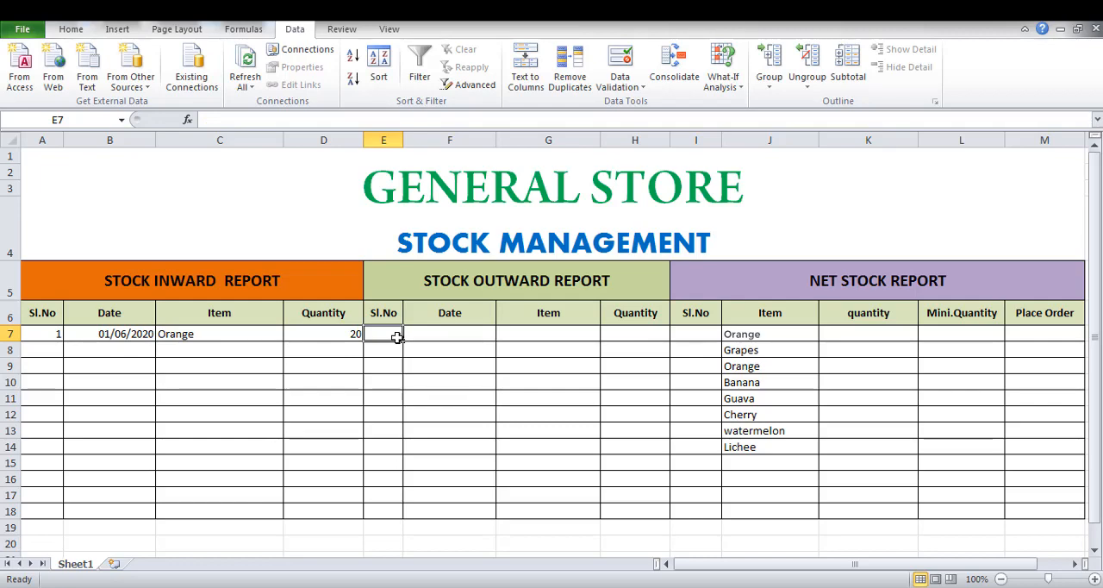
pyautogui.write('1')
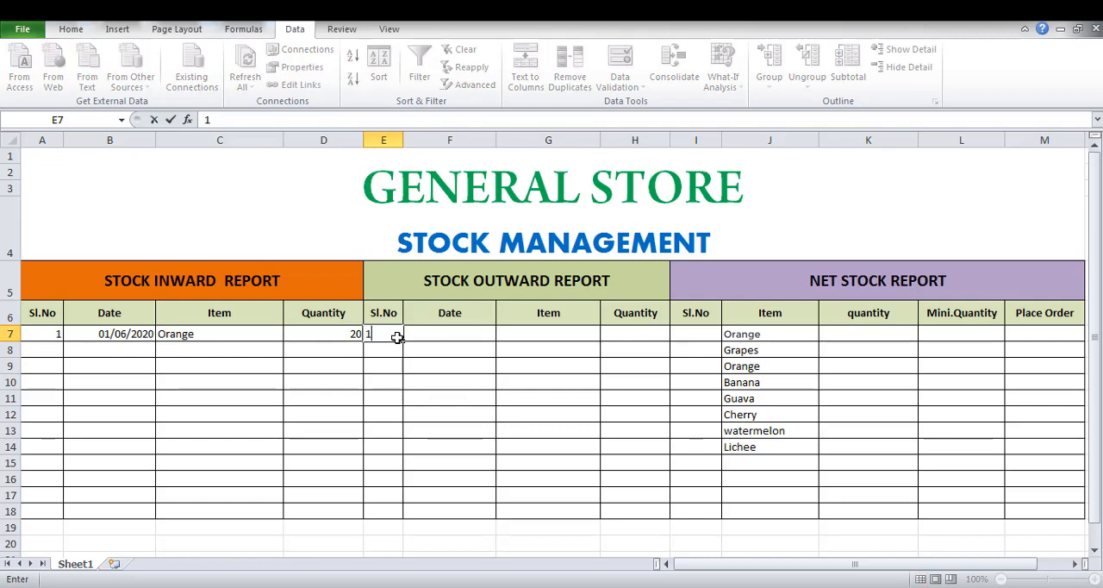
pyautogui.press('Tab')
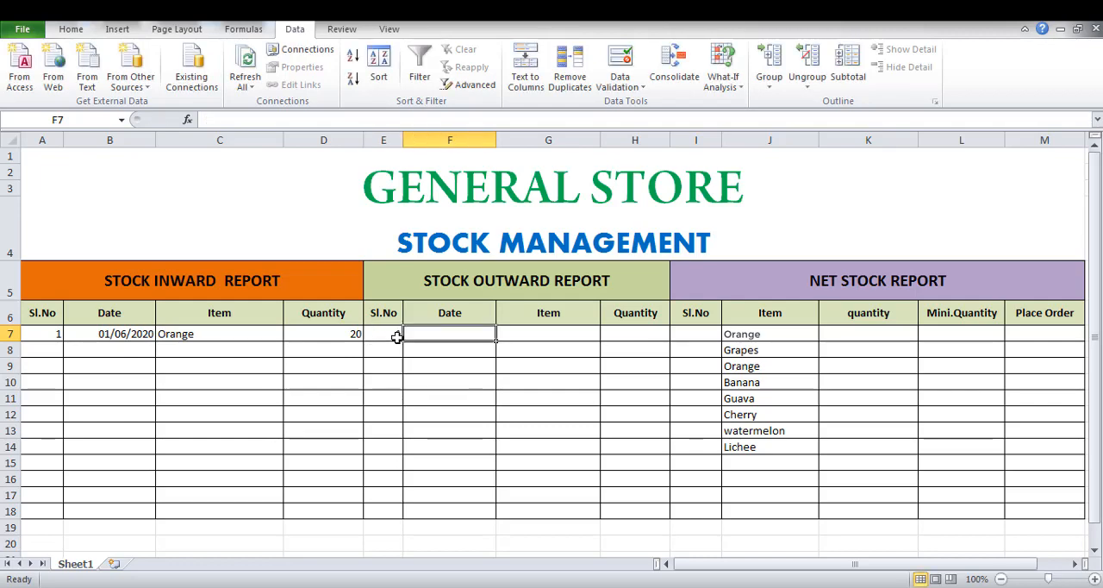
pyautogui.write('5')
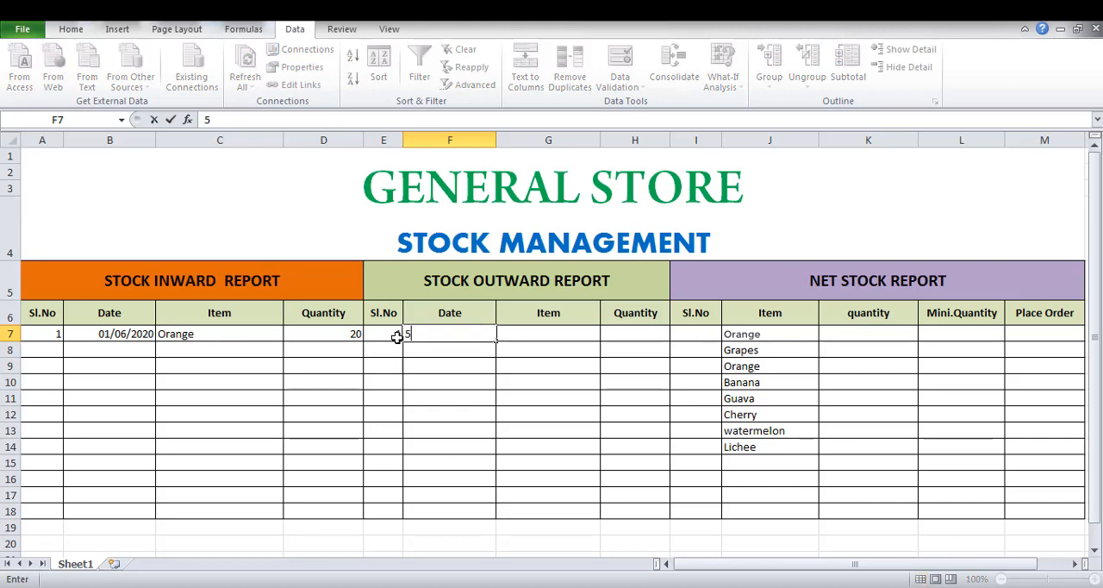
pyautogui.write('/6/2020')
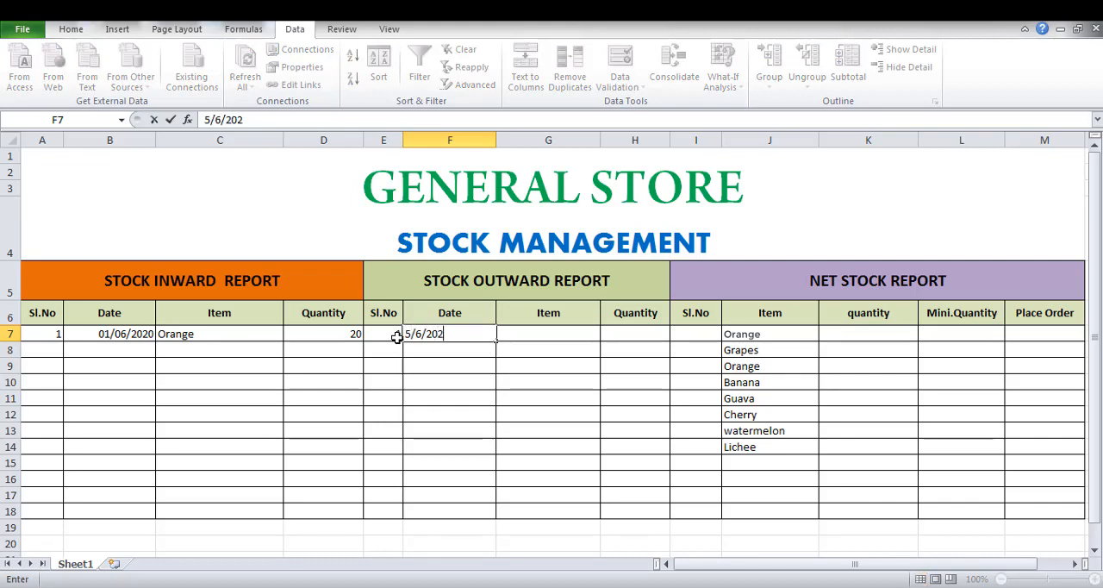
# Start a data validation rule of type List for the outward report's Item cells G7 to G18.
pyautogui.click(584, 338)
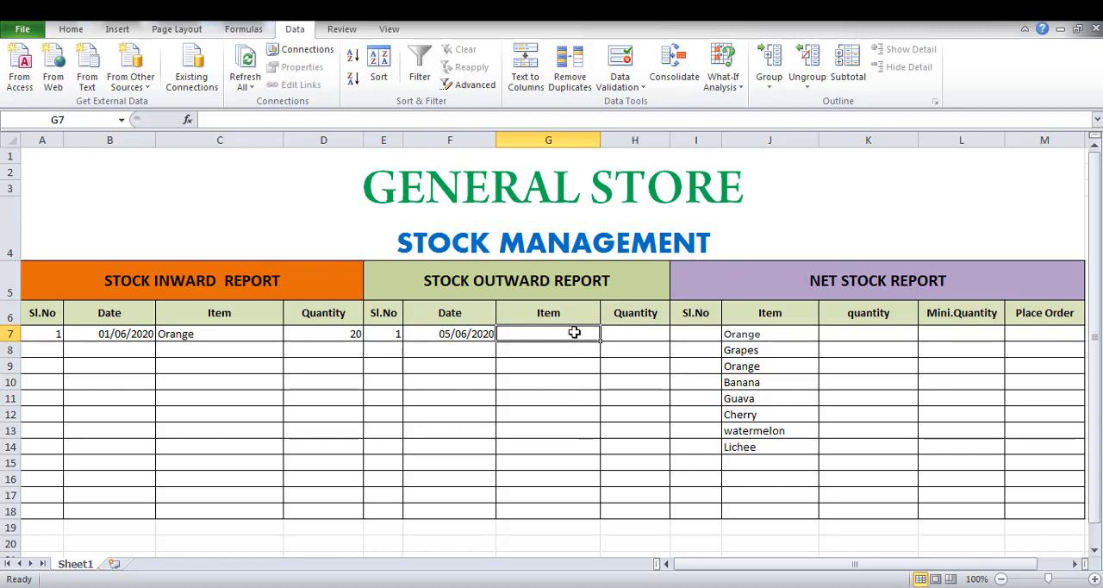
pyautogui.hotkey('shift', 'Down')
pyautogui.hotkey('shift', 'Down')
pyautogui.hotkey('shift', 'Down')
pyautogui.hotkey('shift', 'Down')
pyautogui.hotkey('shift', 'Down')
pyautogui.hotkey('shift', 'Down')
pyautogui.hotkey('shift', 'Down')
pyautogui.hotkey('shift', 'Down')
pyautogui.hotkey('shift', 'Down')
pyautogui.hotkey('shift', 'Down')
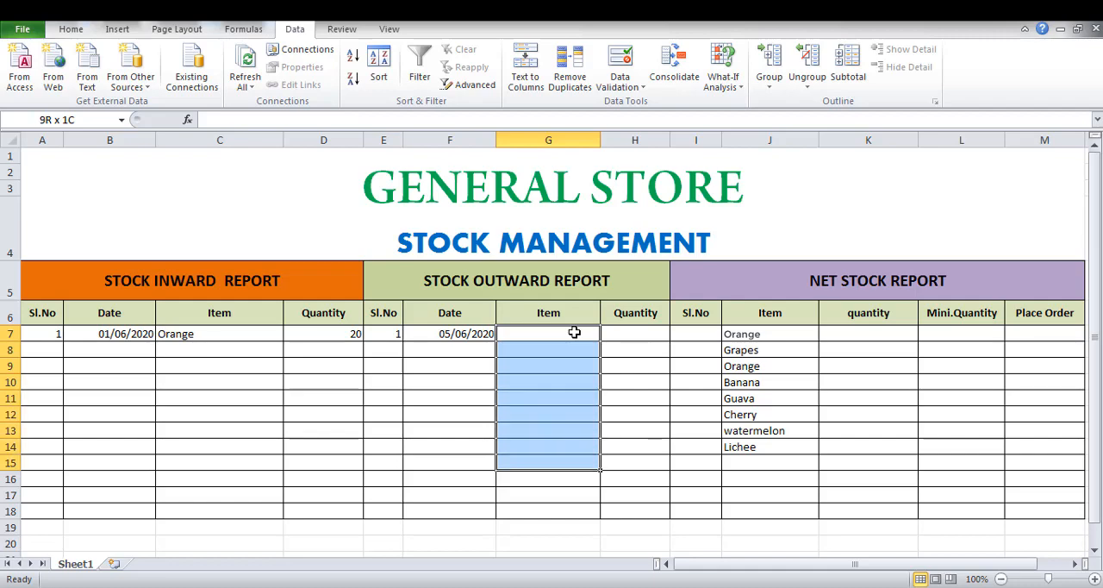
pyautogui.hotkey('shift', 'Down')
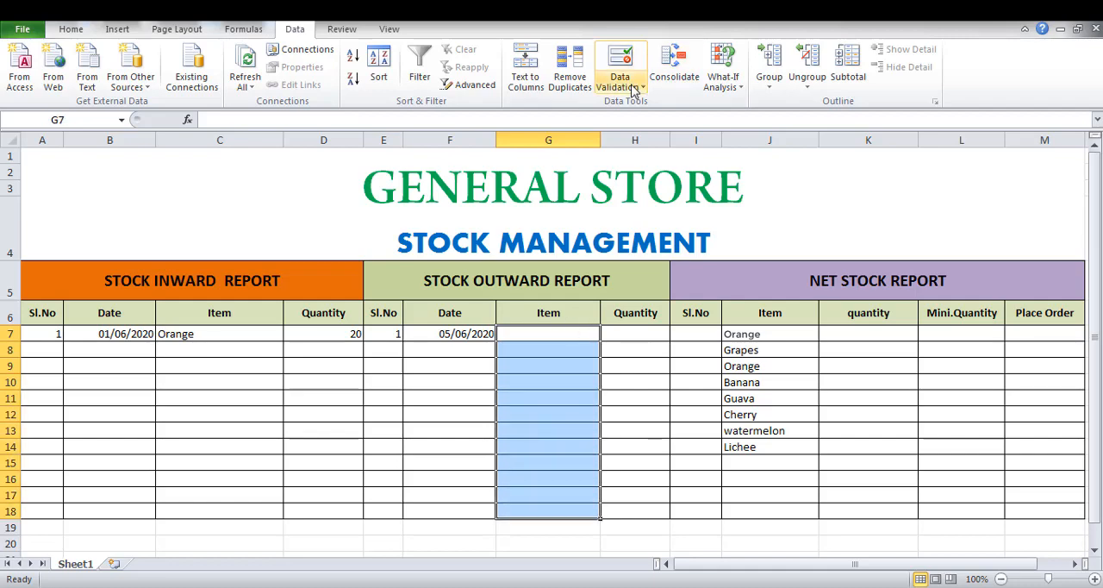
pyautogui.click(640, 90)
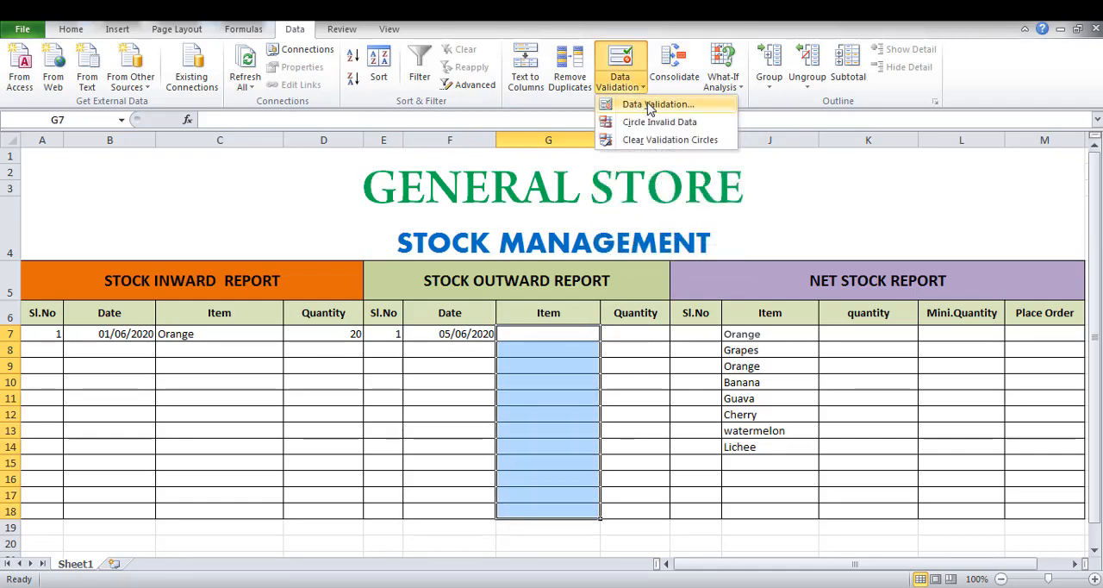
pyautogui.click(648, 104)
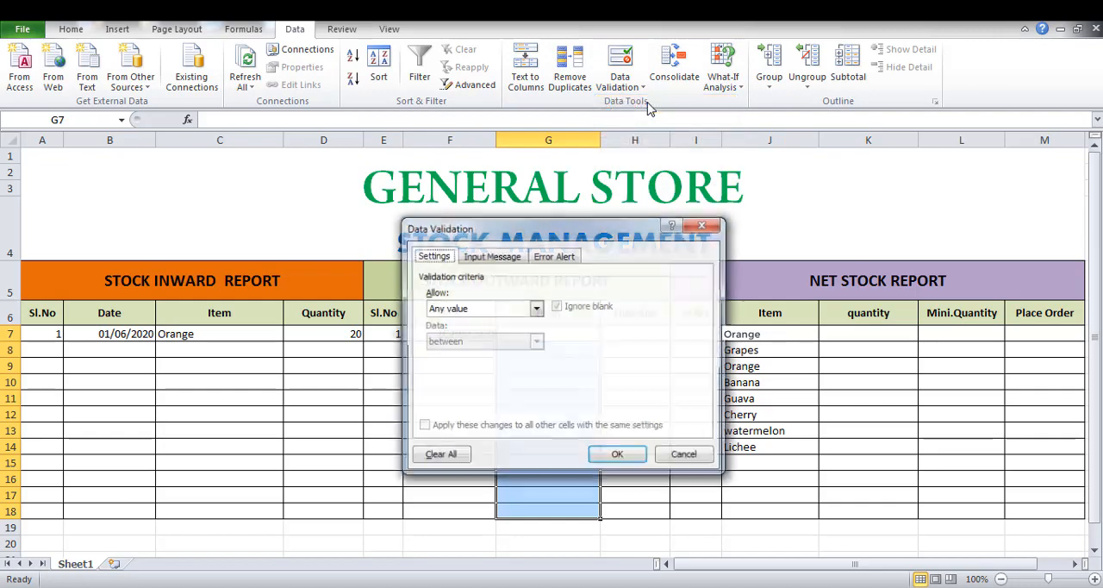
pyautogui.click(536, 311)
pyautogui.click(483, 356)
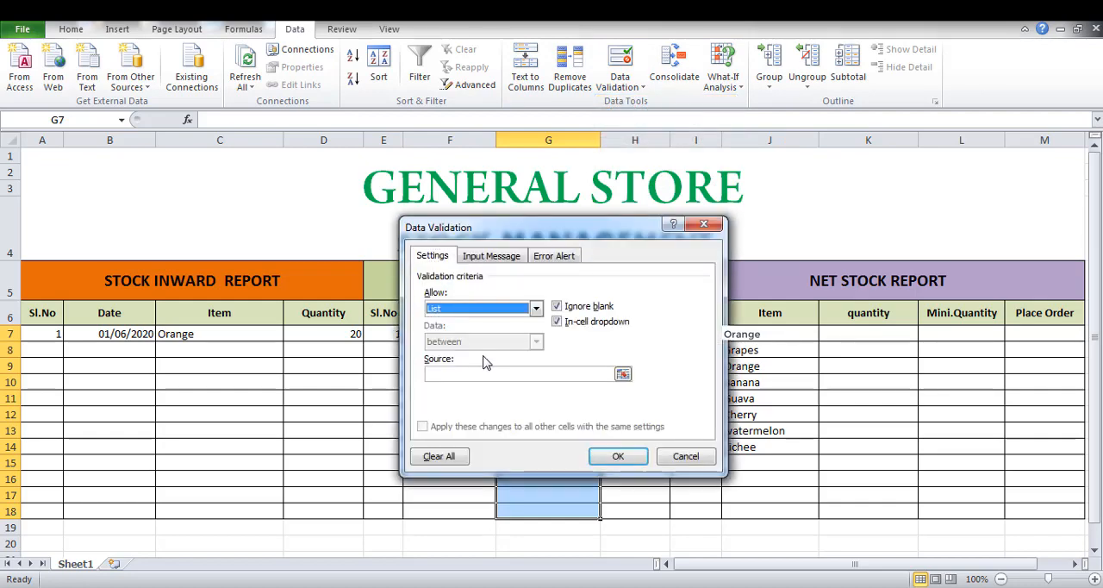
# Set the outward list's source to the net stock Item cells =$J$7:$J$18 and apply the rule.
pyautogui.click(504, 374)
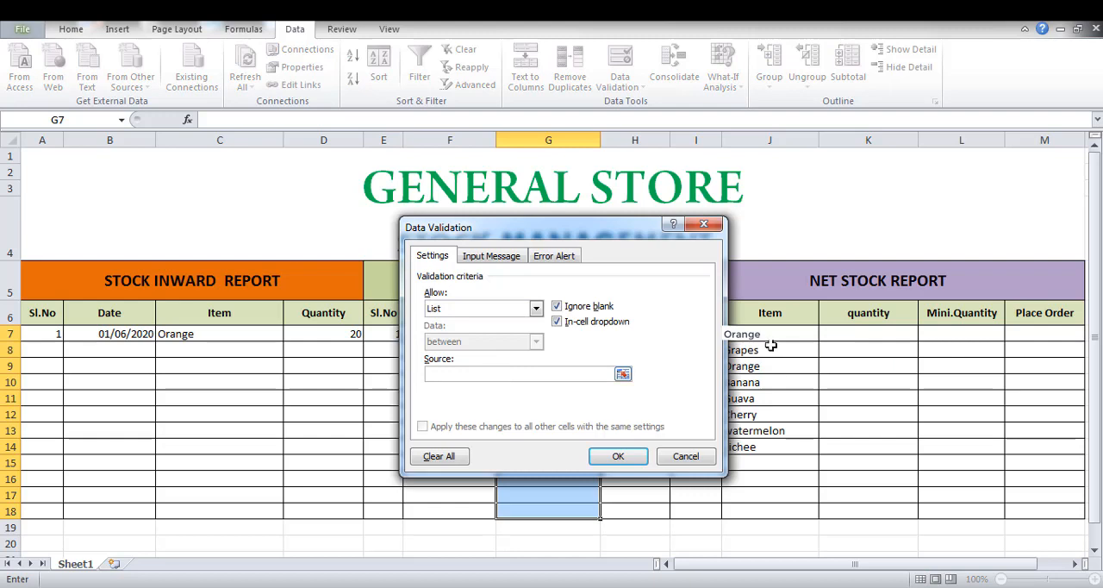
pyautogui.moveTo(784, 332); pyautogui.dragTo(785, 511)
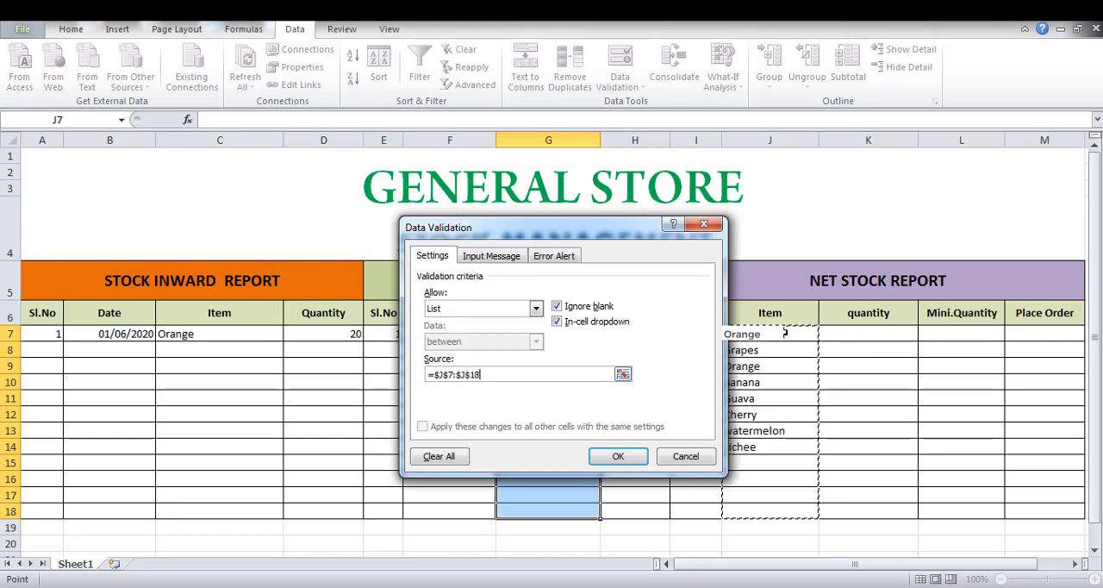
pyautogui.click(618, 455)
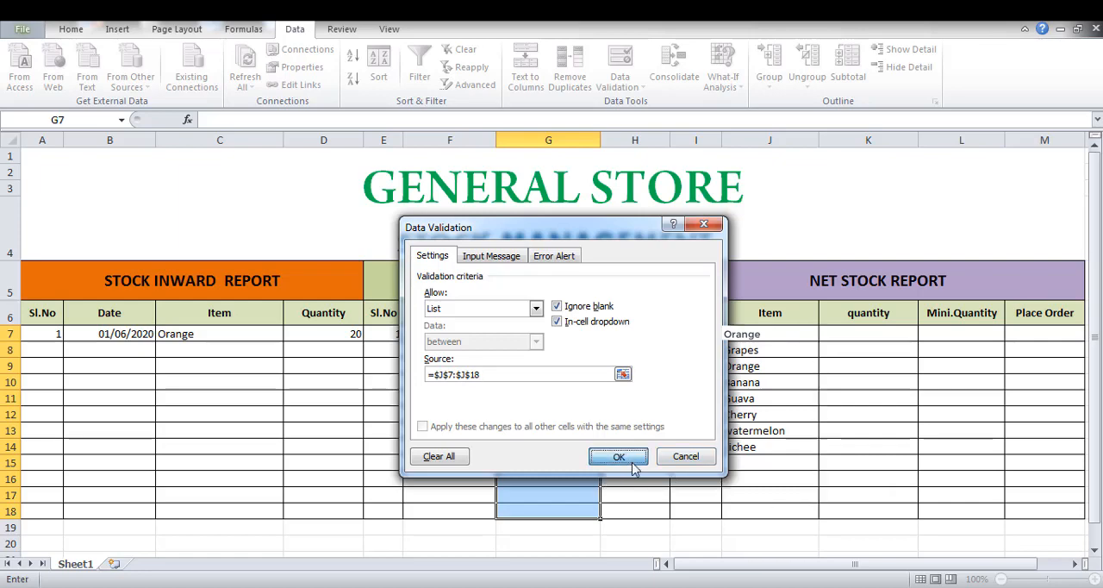
# Complete the first outward report row by choosing Orange from the Item dropdown list and entering quantity 10.
pyautogui.click(607, 334)
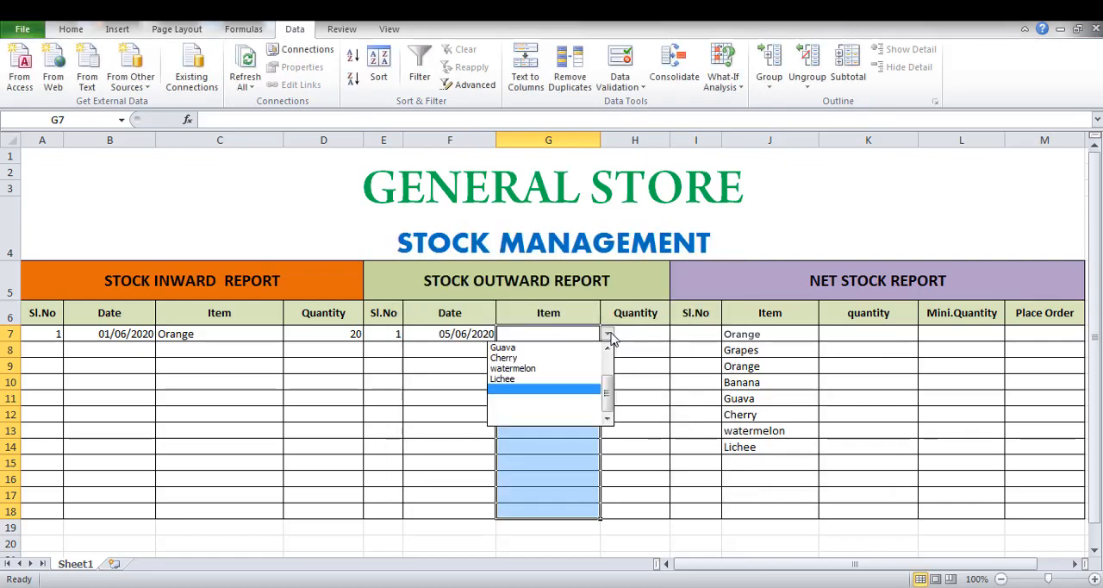
pyautogui.click(609, 365)
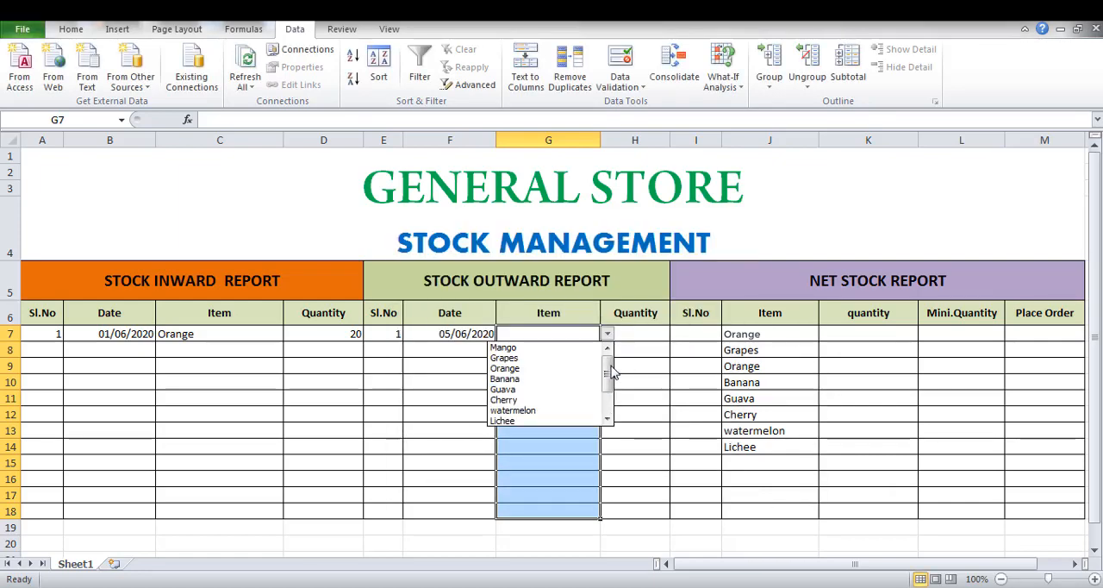
pyautogui.click(528, 372)
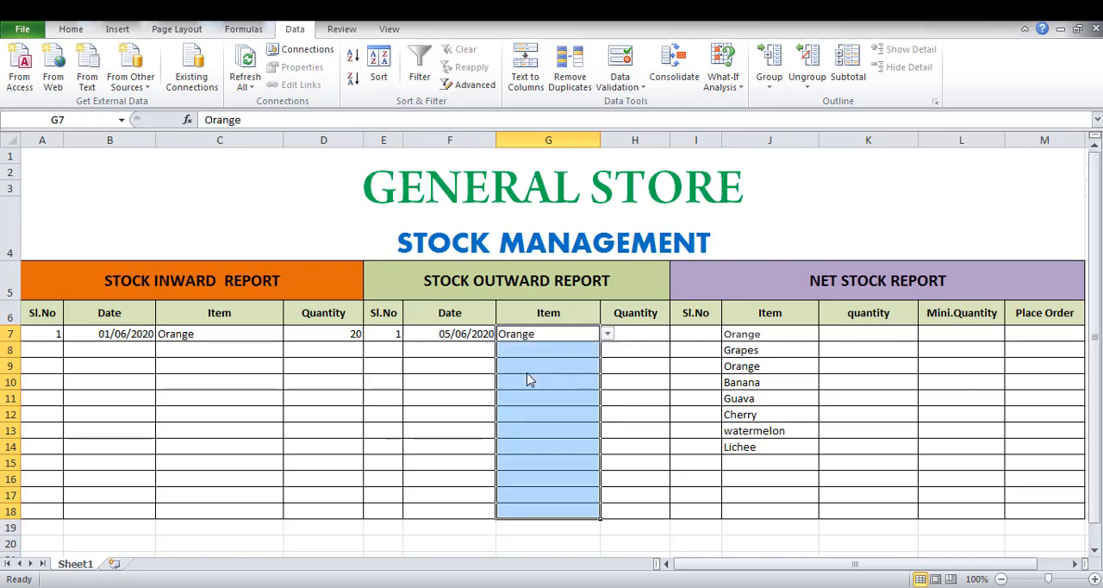
pyautogui.click(648, 331)
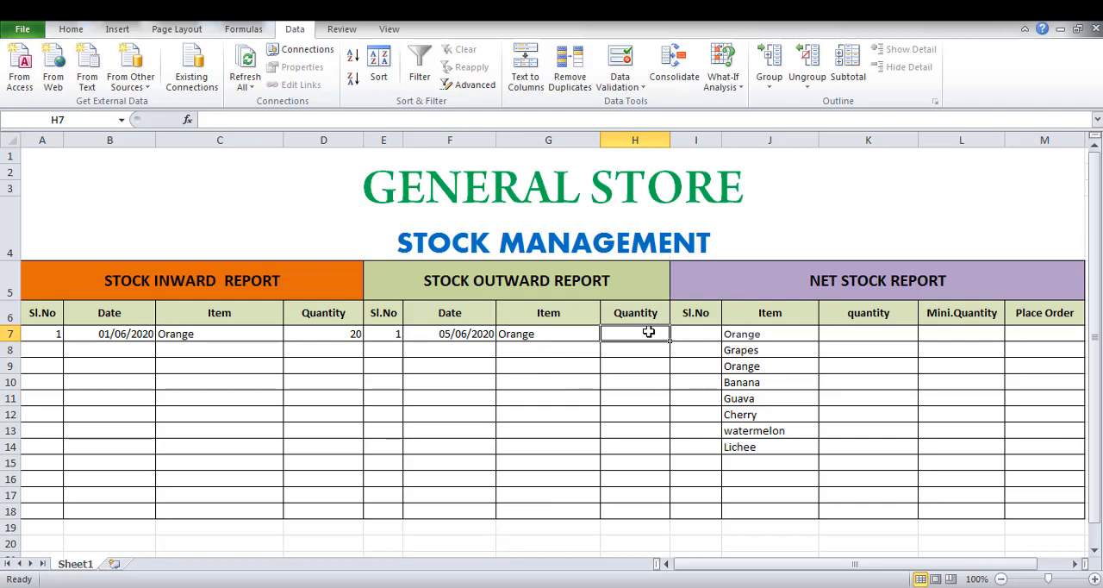
pyautogui.write('10')
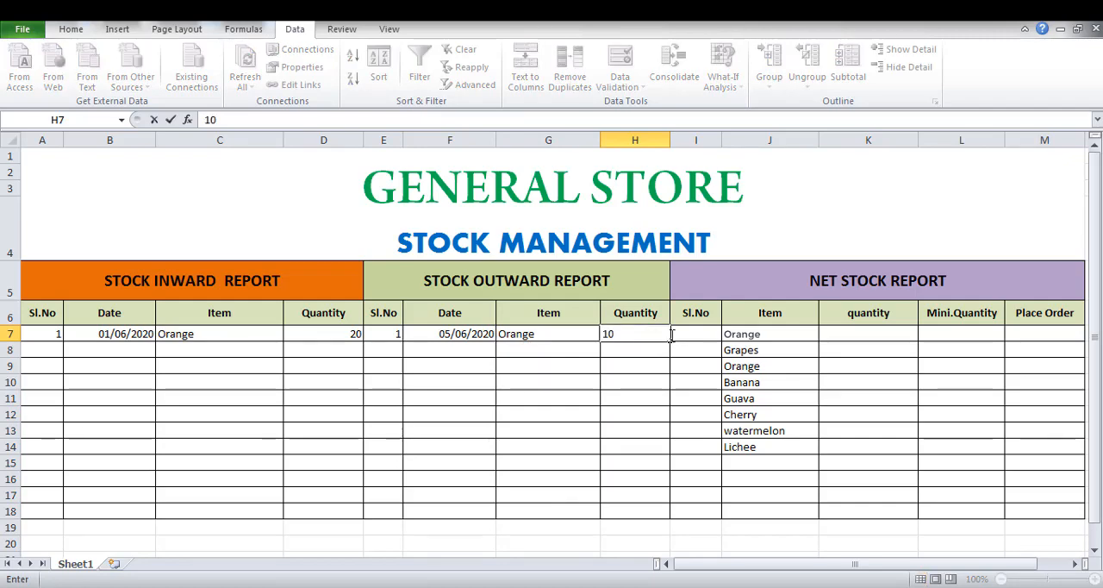
pyautogui.click(693, 394)
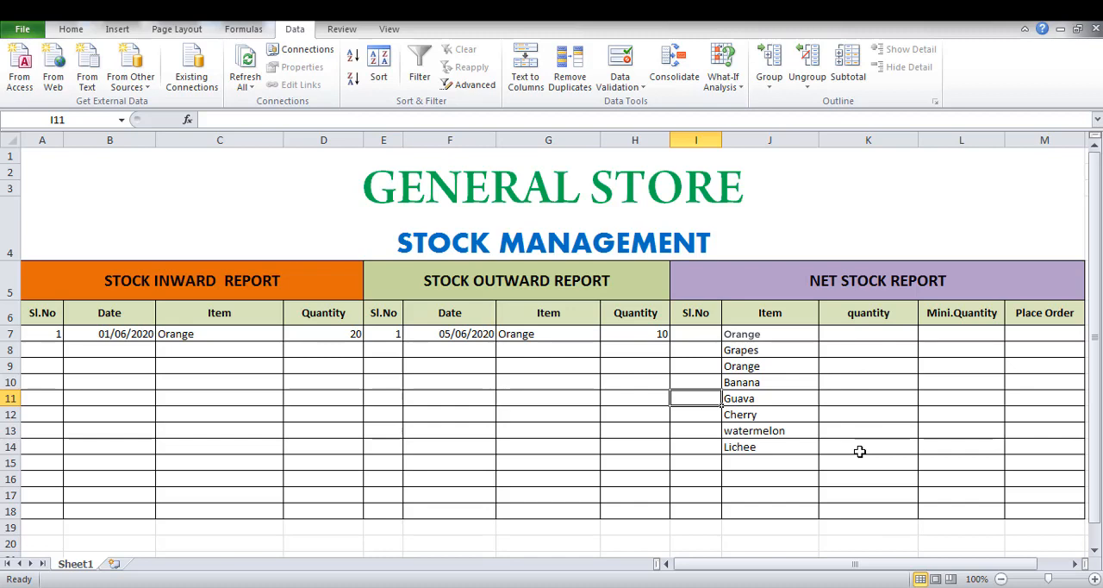
# Start a SUMIF formula in net stock quantity cell K7 with inward Item range C7:C18, dismissing the Windows color scheme prompt.
pyautogui.click(878, 335)
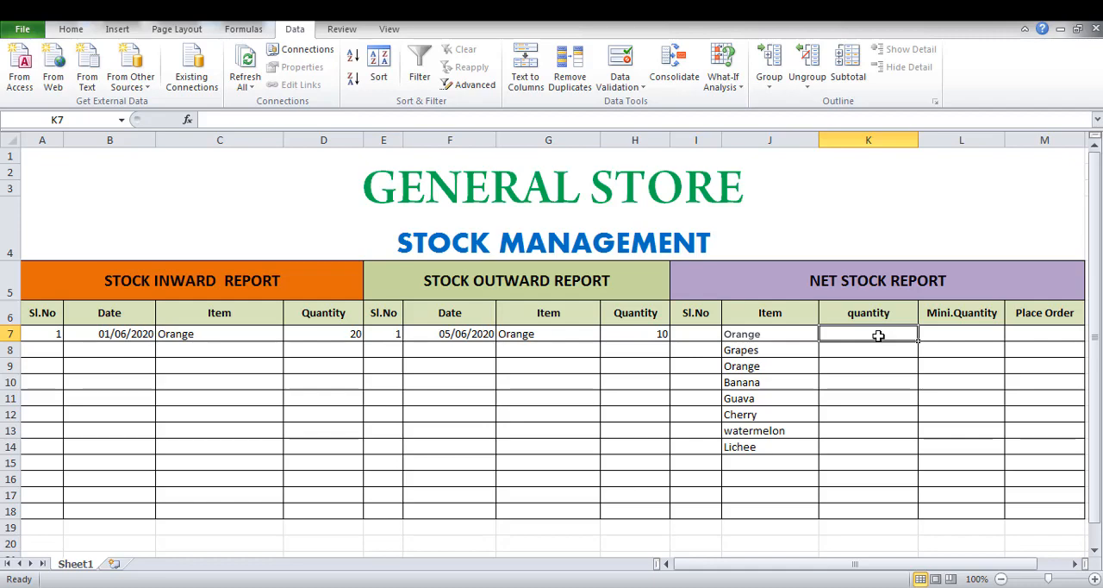
pyautogui.write('=sumi')
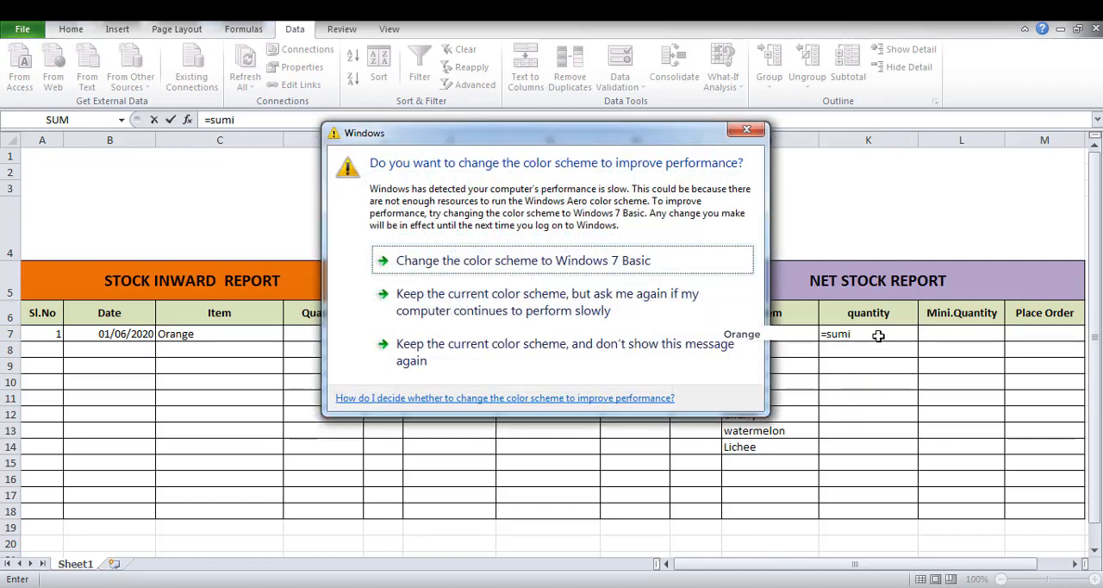
pyautogui.click(746, 132)
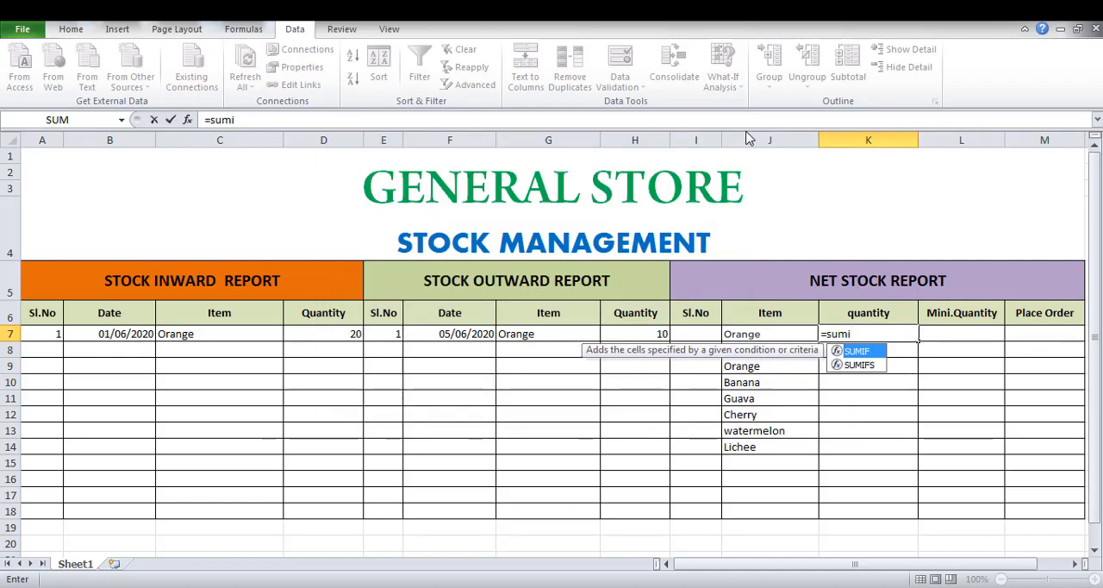
pyautogui.write('f(')
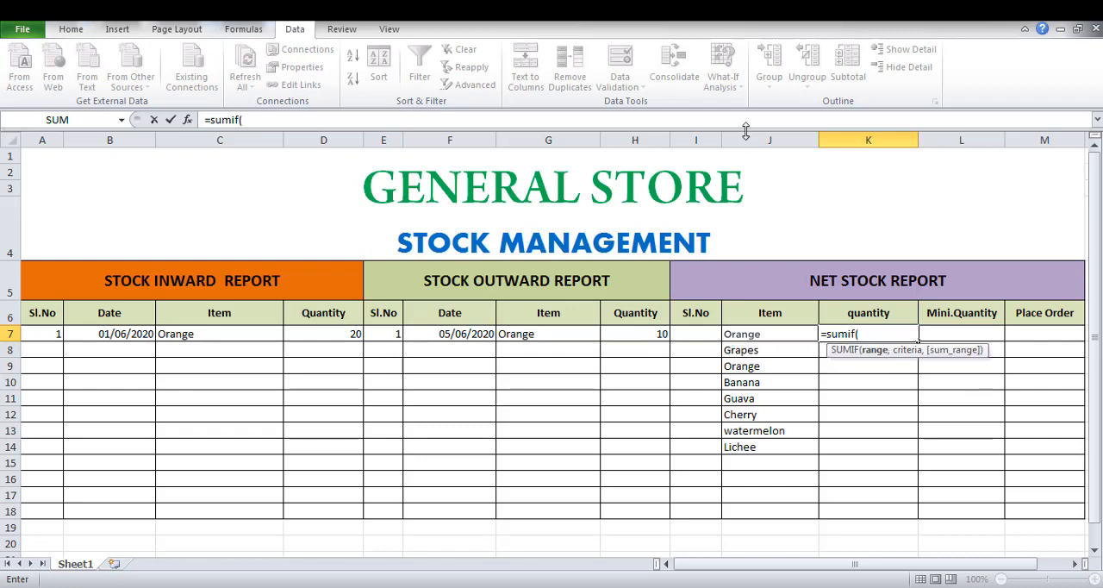
pyautogui.click(250, 331)
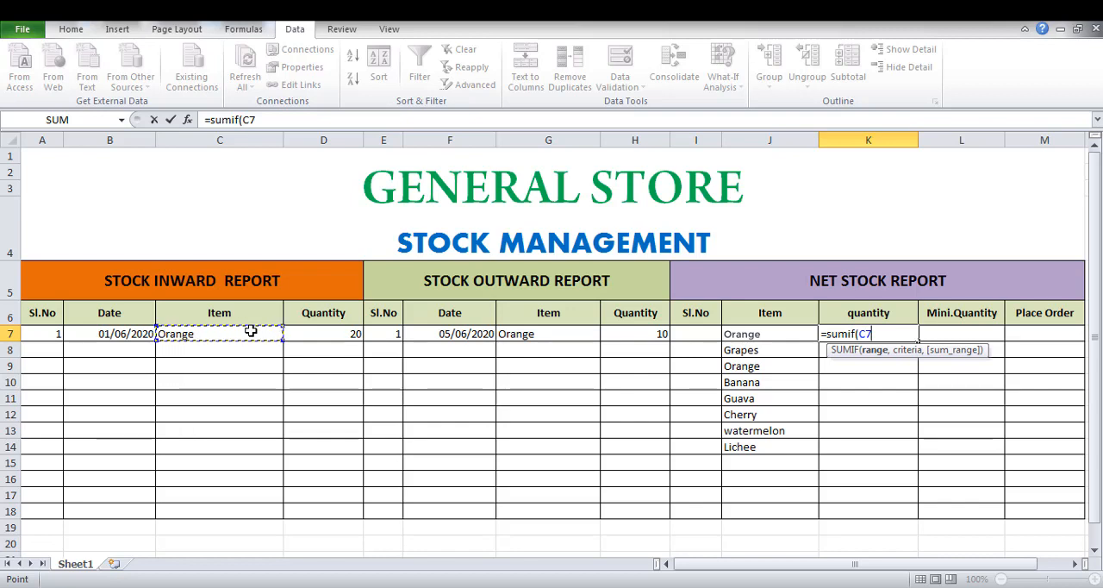
pyautogui.moveTo(250, 331); pyautogui.dragTo(267, 513)
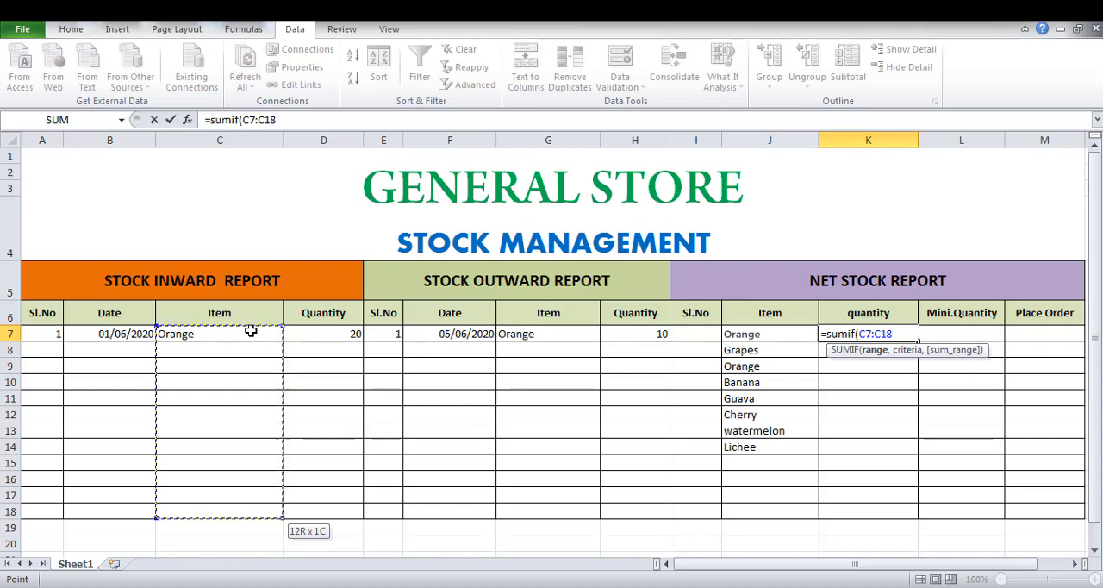
# Add the criterion "Orange" and the inward Quantity sum range D7:D18 to the SUMIF formula in K7.
pyautogui.write(',"o')
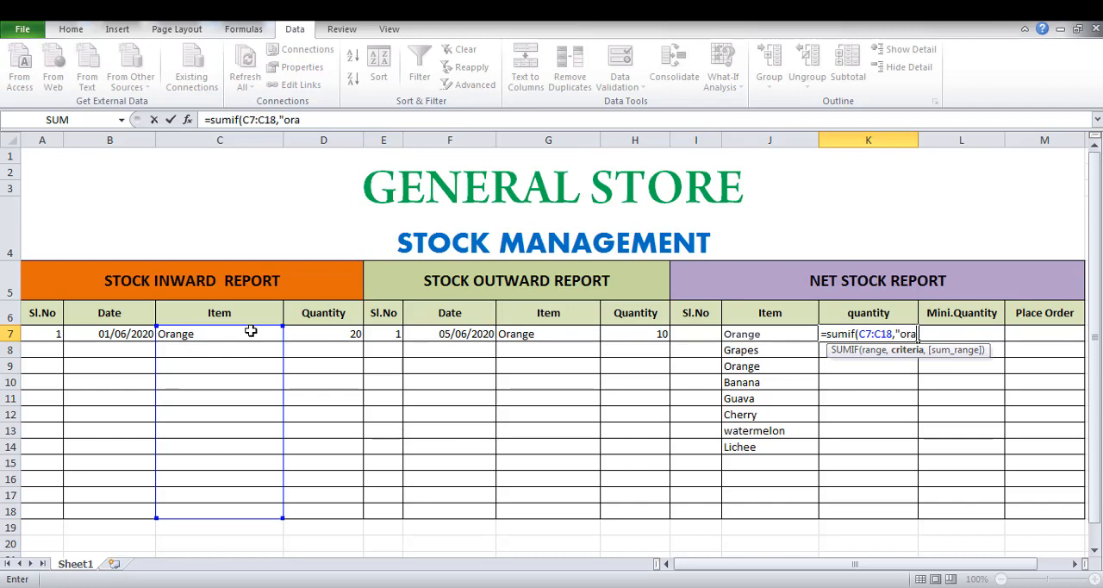
pyautogui.press('BackSpace')
pyautogui.write('Orange",')
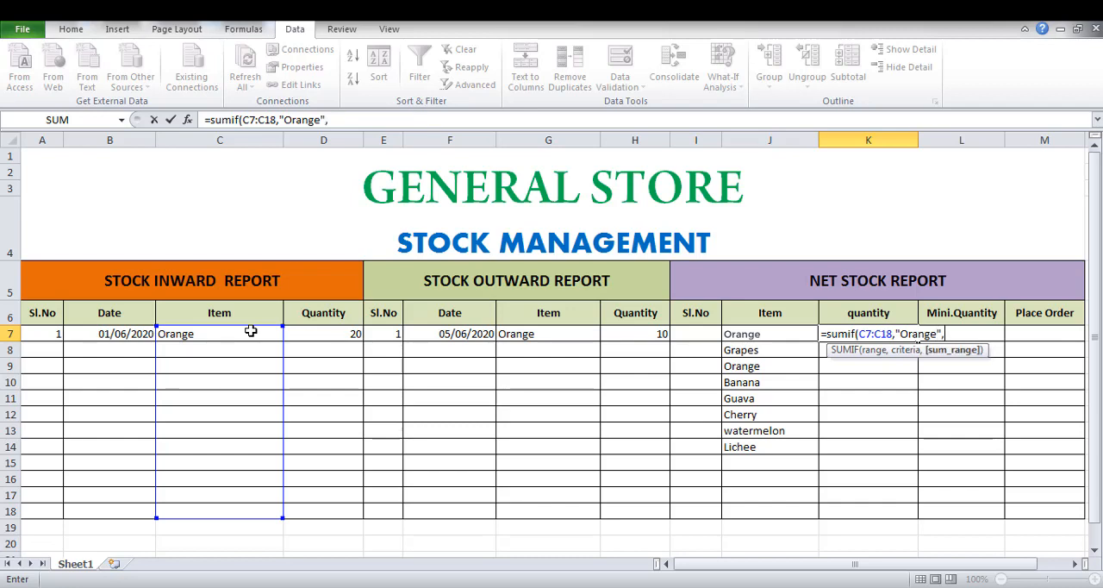
pyautogui.click(335, 333)
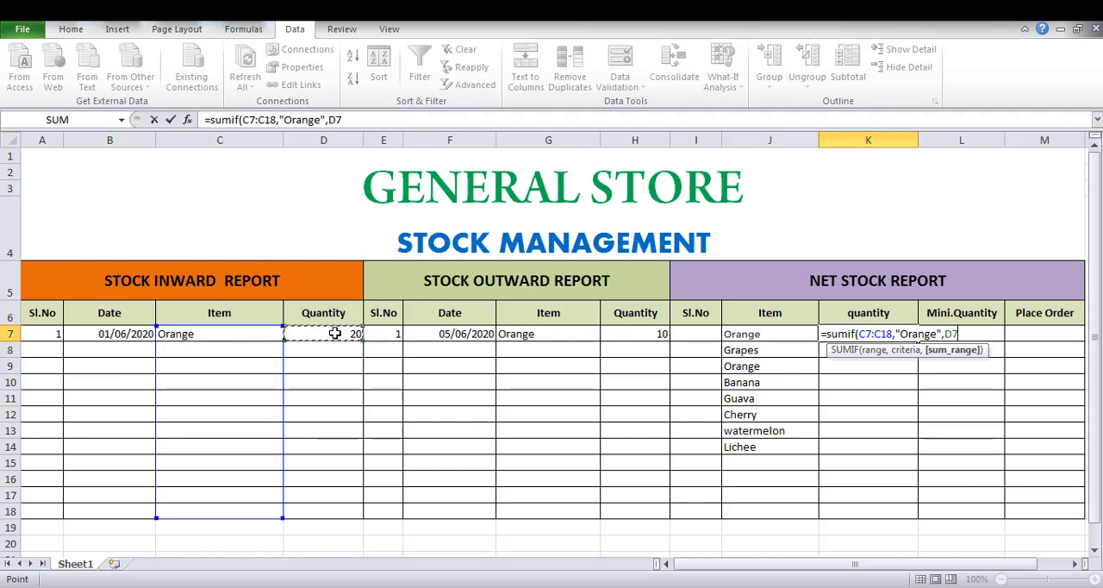
pyautogui.moveTo(335, 334); pyautogui.dragTo(335, 511)
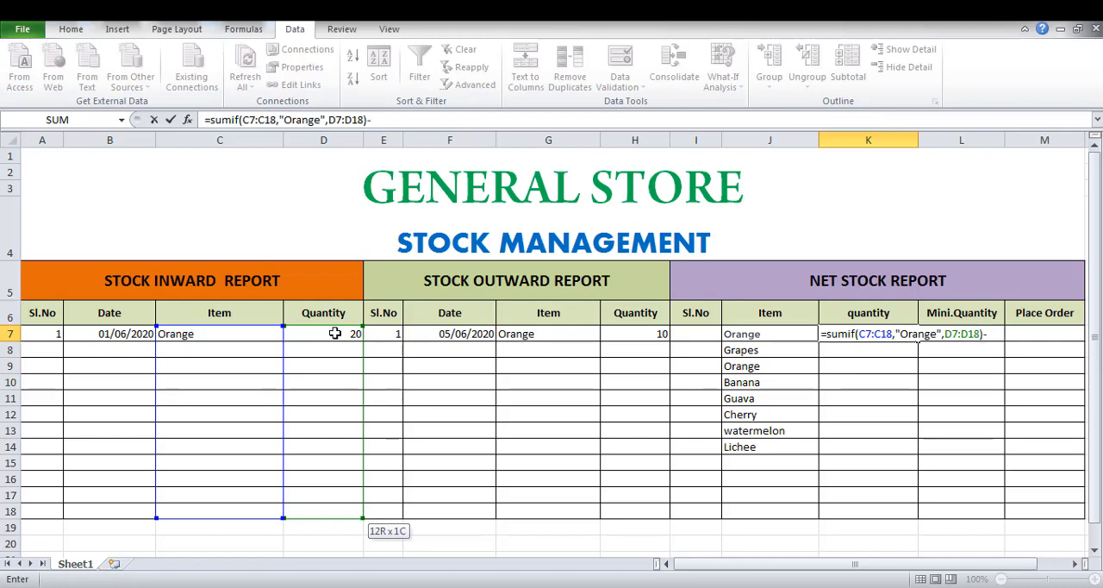
# Subtract a second SUMIF in the K7 formula, using the outward Item range G7:G18 as its range.
pyautogui.write('sumi')
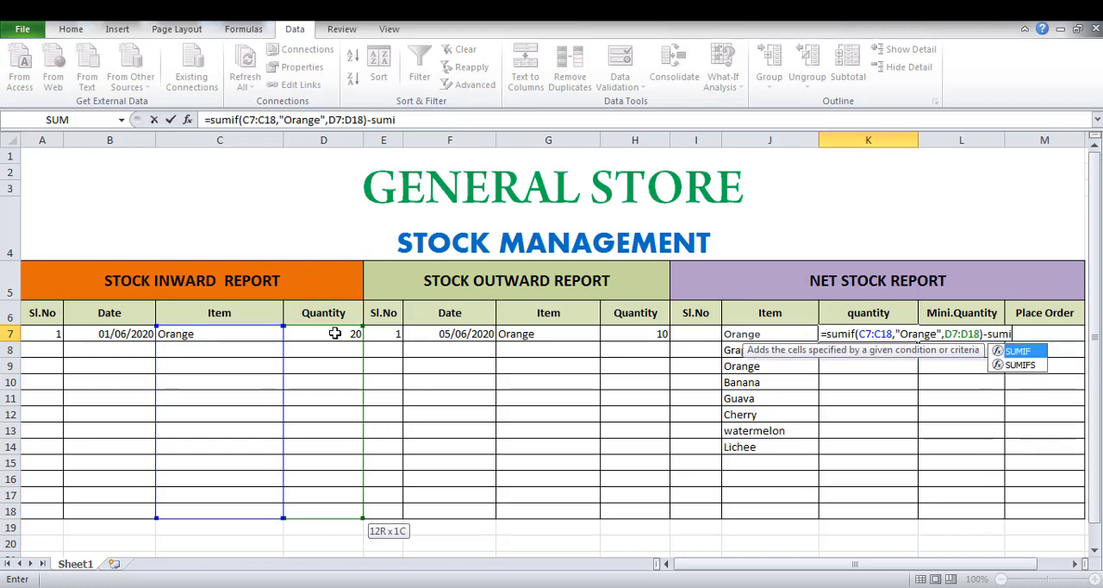
pyautogui.write('f(')
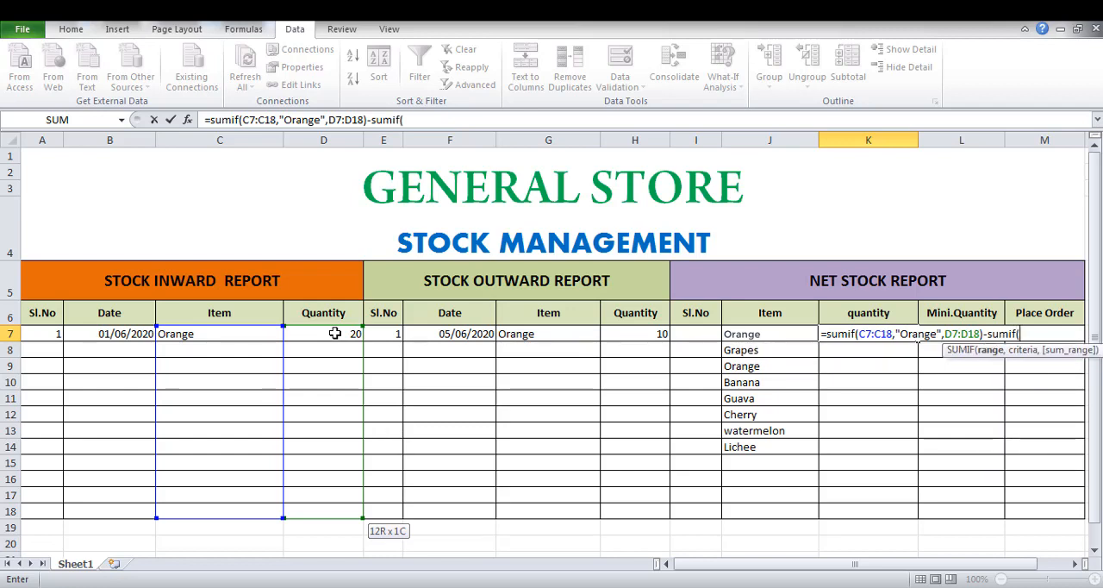
pyautogui.click(565, 333)
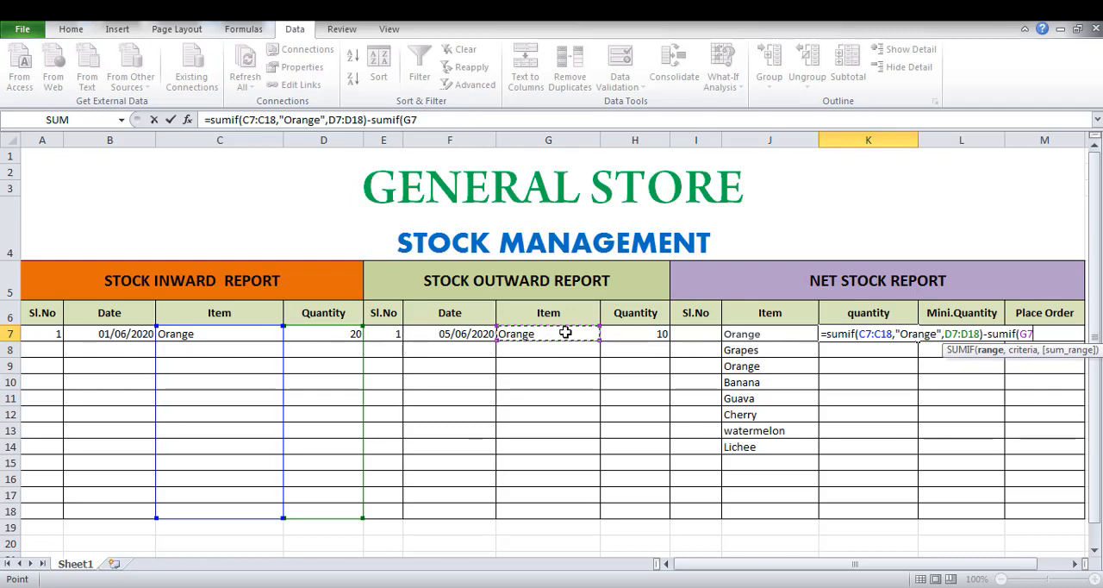
pyautogui.hotkey('shift', 'Down')
pyautogui.hotkey('shift', 'Down')
pyautogui.hotkey('shift', 'Down')
pyautogui.hotkey('shift', 'Down')
pyautogui.hotkey('shift', 'Down')
pyautogui.hotkey('shift', 'Down')
pyautogui.hotkey('shift', 'Down')
pyautogui.hotkey('shift', 'Down')
pyautogui.hotkey('shift', 'Down')
pyautogui.hotkey('shift', 'Down')
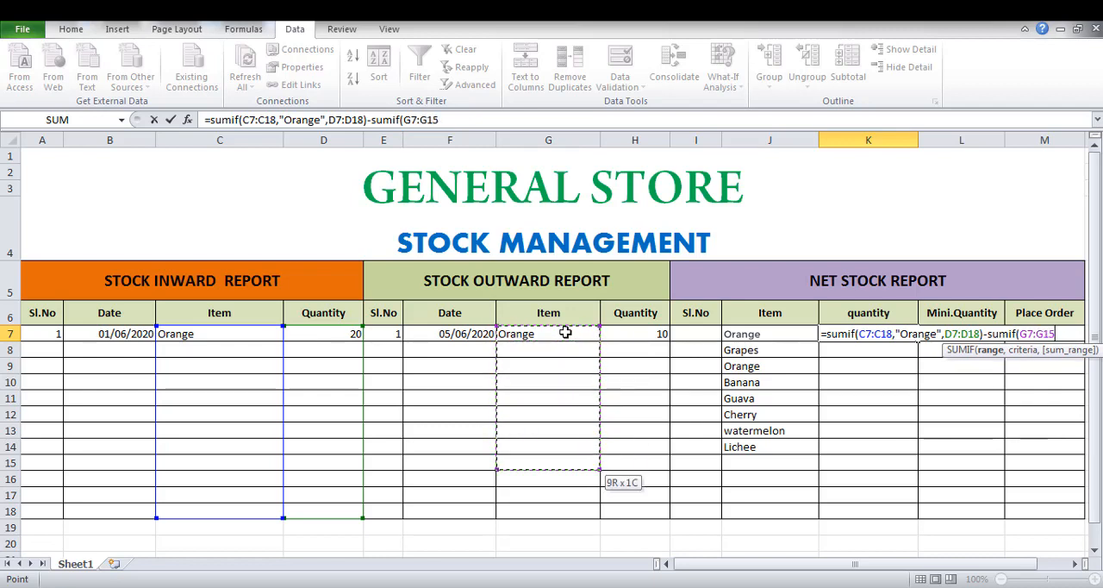
pyautogui.hotkey('shift', 'Down')
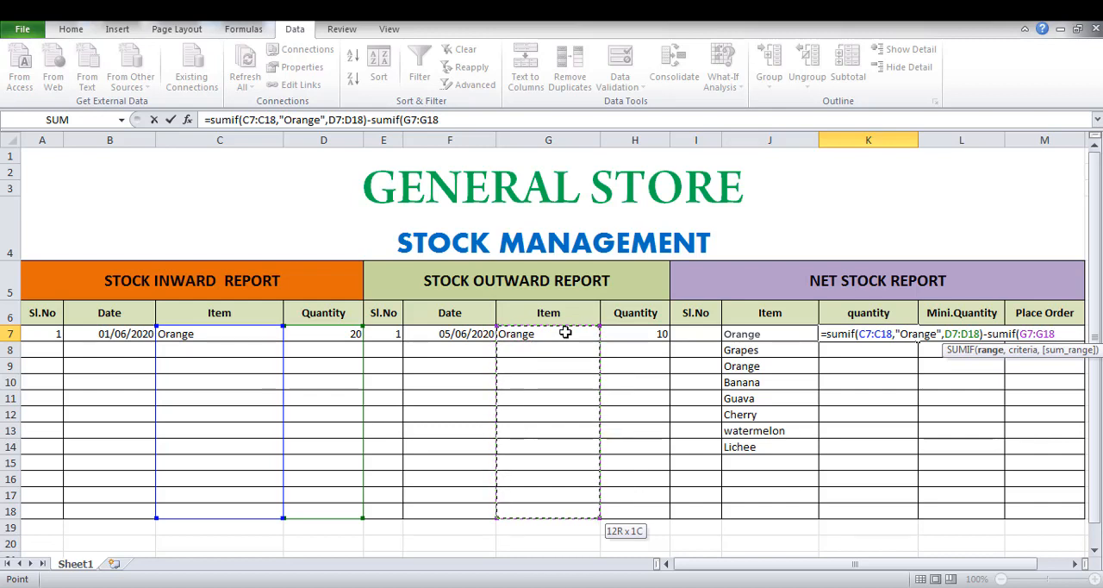
# Complete the K7 formula with the criterion "Orange" and the outward Quantity sum range H7:H18, and enter it.
pyautogui.write(',')
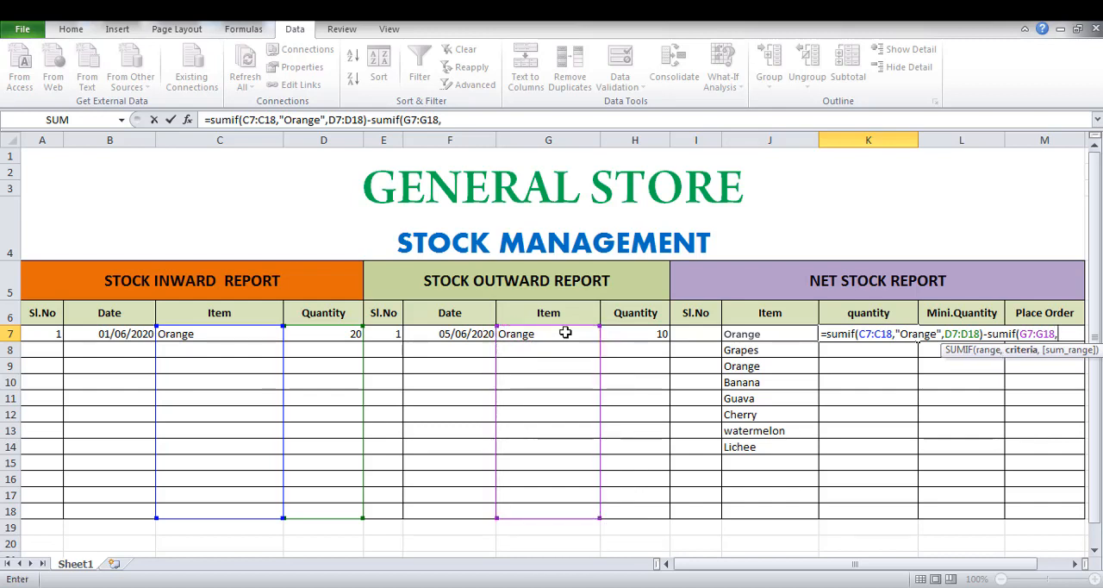
pyautogui.write('"Orange')
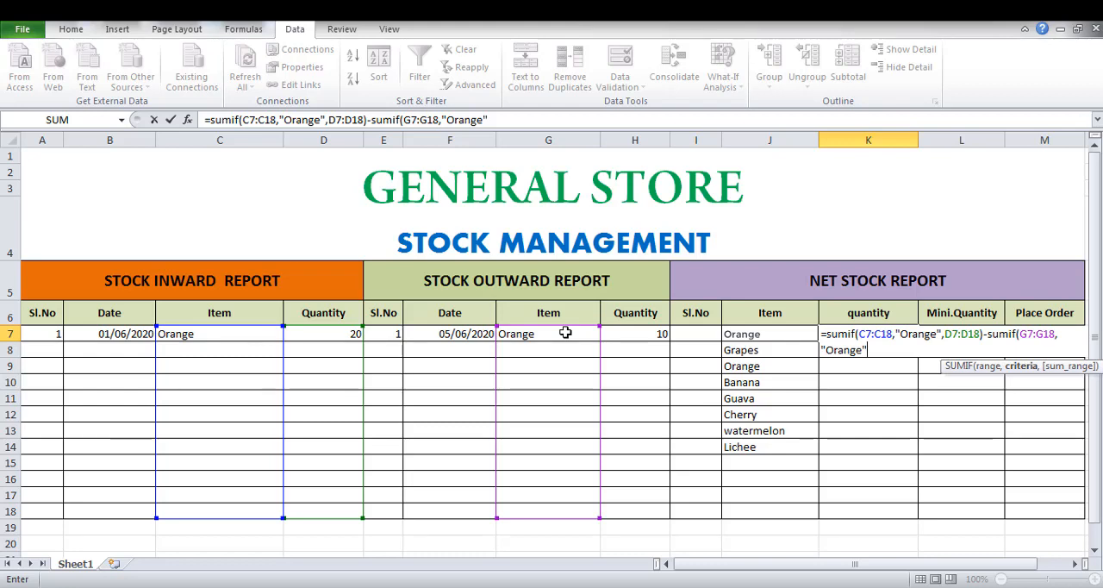
pyautogui.write('",')
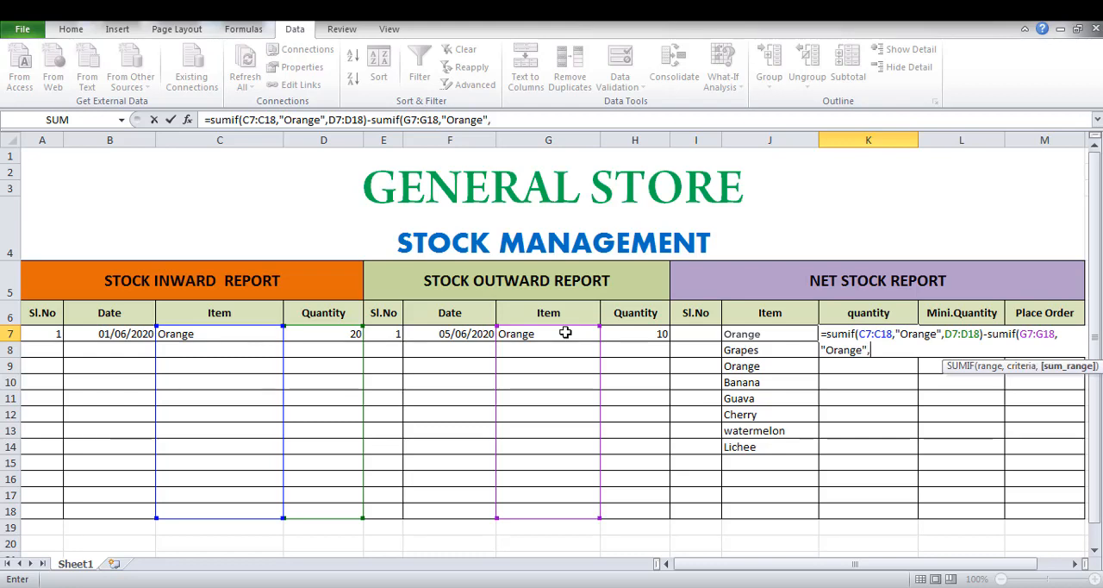
pyautogui.click(645, 333)
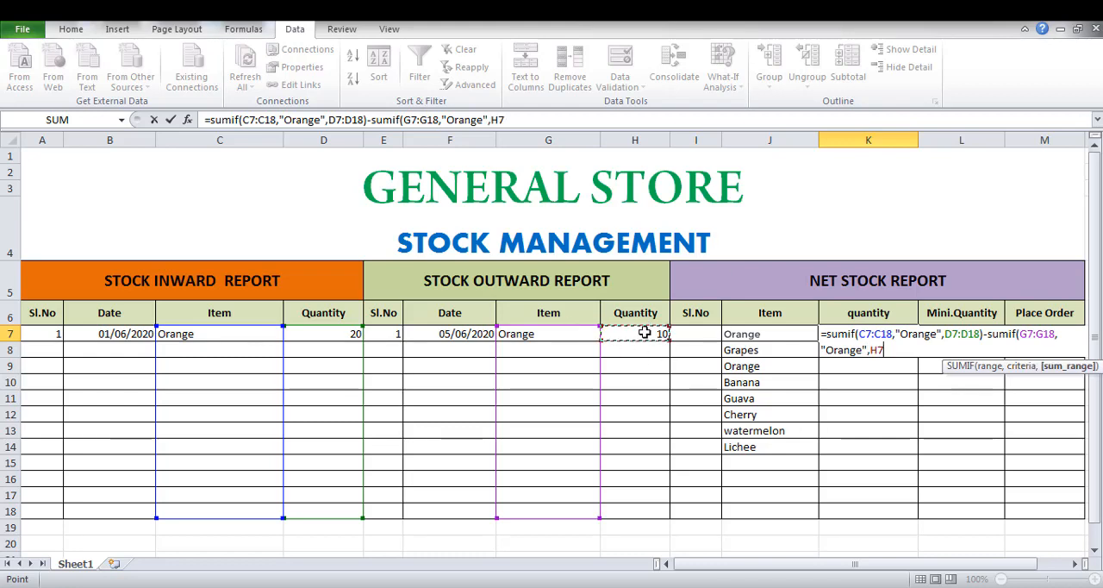
pyautogui.hotkey('shift', 'Down')
pyautogui.hotkey('shift', 'Down')
pyautogui.hotkey('shift', 'Down')
pyautogui.hotkey('shift', 'Down')
pyautogui.hotkey('shift', 'Down')
pyautogui.hotkey('shift', 'Down')
pyautogui.hotkey('shift', 'Down')
pyautogui.hotkey('shift', 'Down')
pyautogui.hotkey('shift', 'Down')
pyautogui.hotkey('shift', 'Down')
pyautogui.hotkey('shift', 'Down')
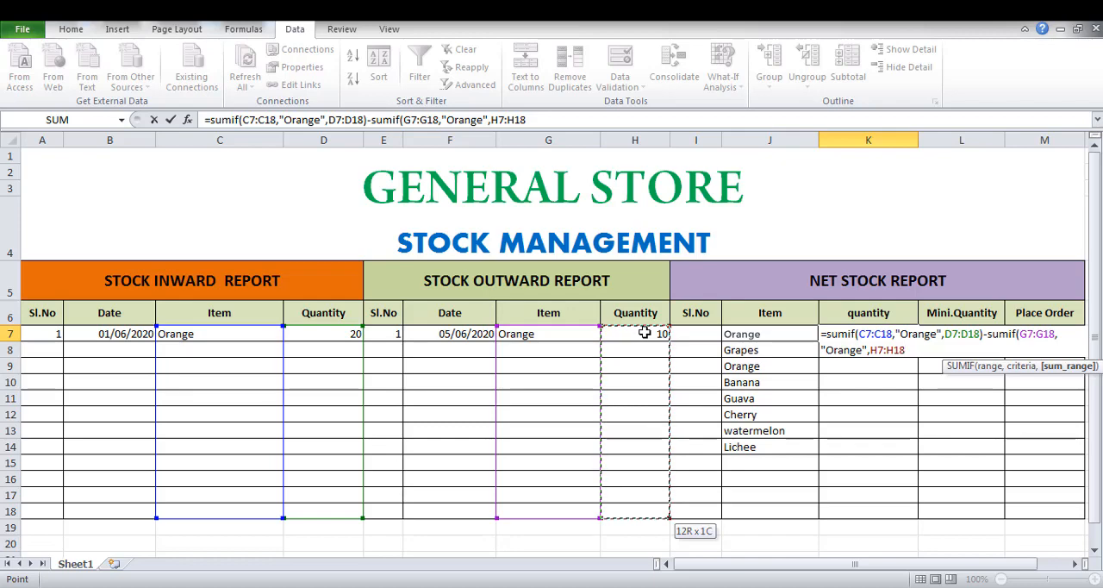
pyautogui.write(')')
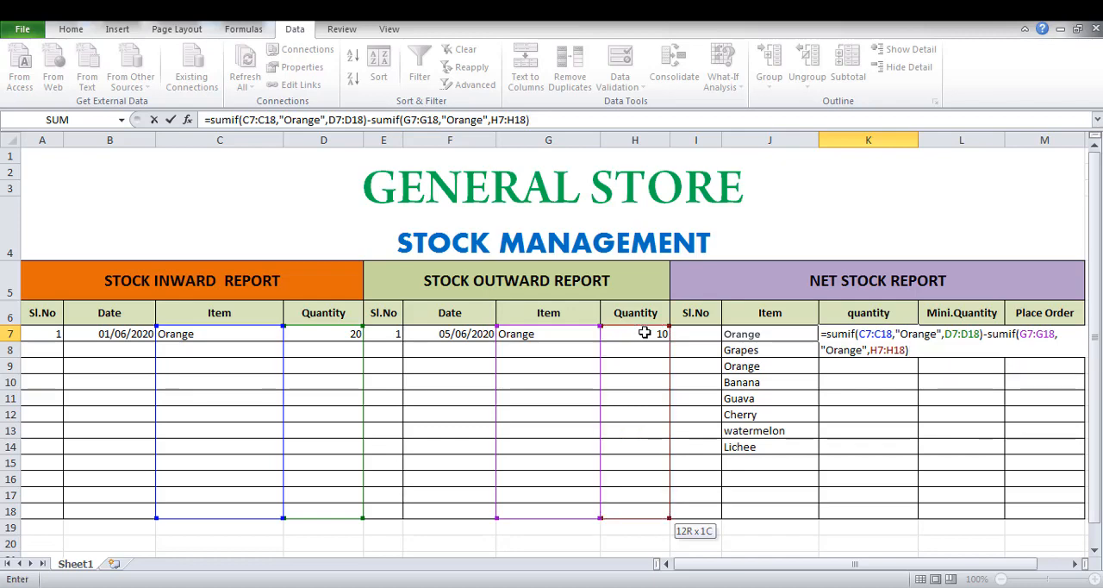
pyautogui.press('Return')
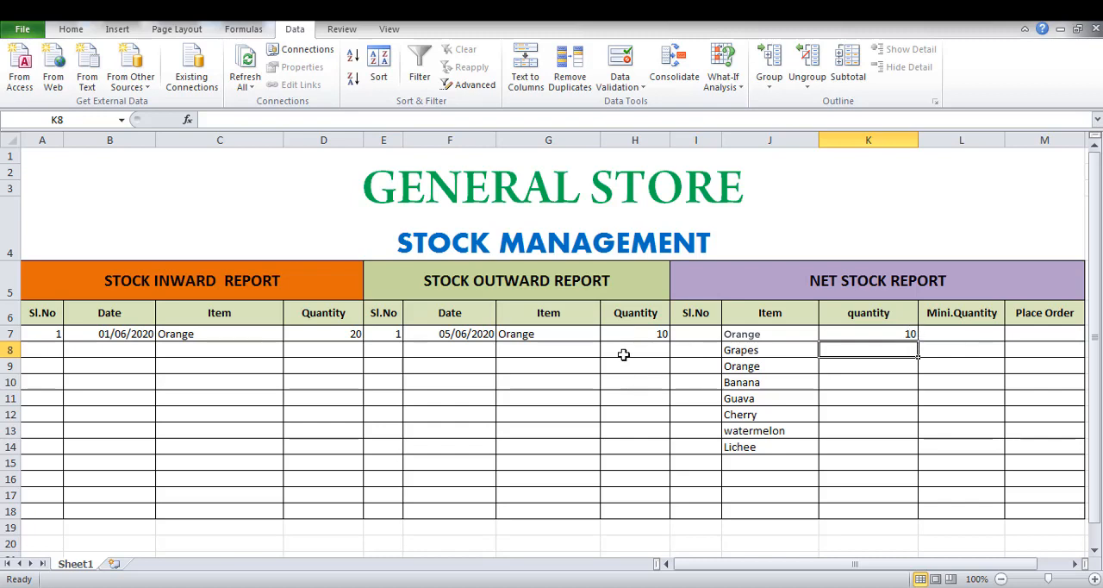
# Change the first outward report quantity in H7 to 9.
pyautogui.click(641, 331)
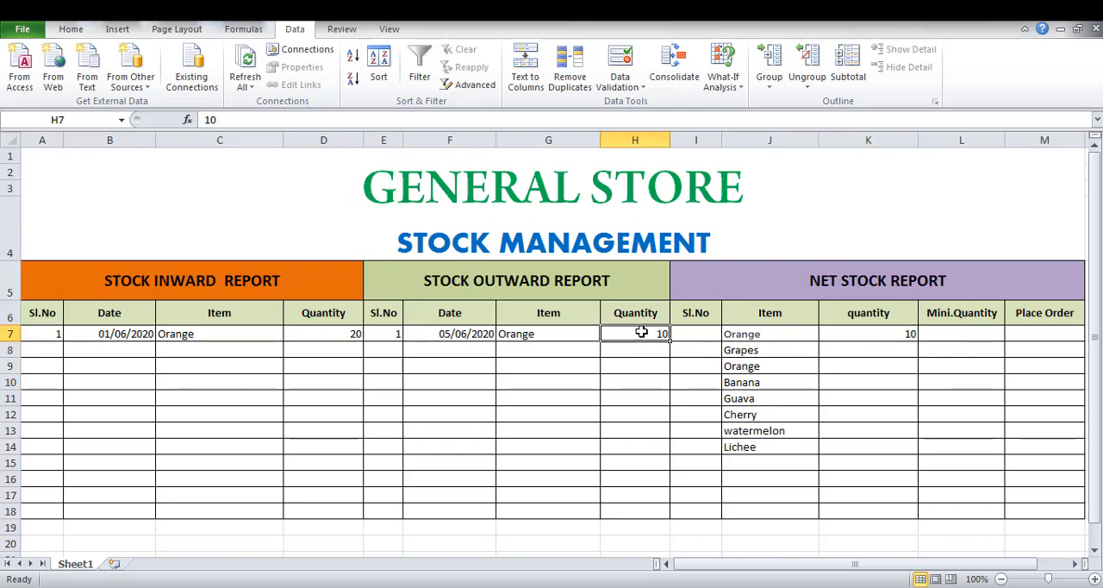
pyautogui.write('9')
pyautogui.press('Return')
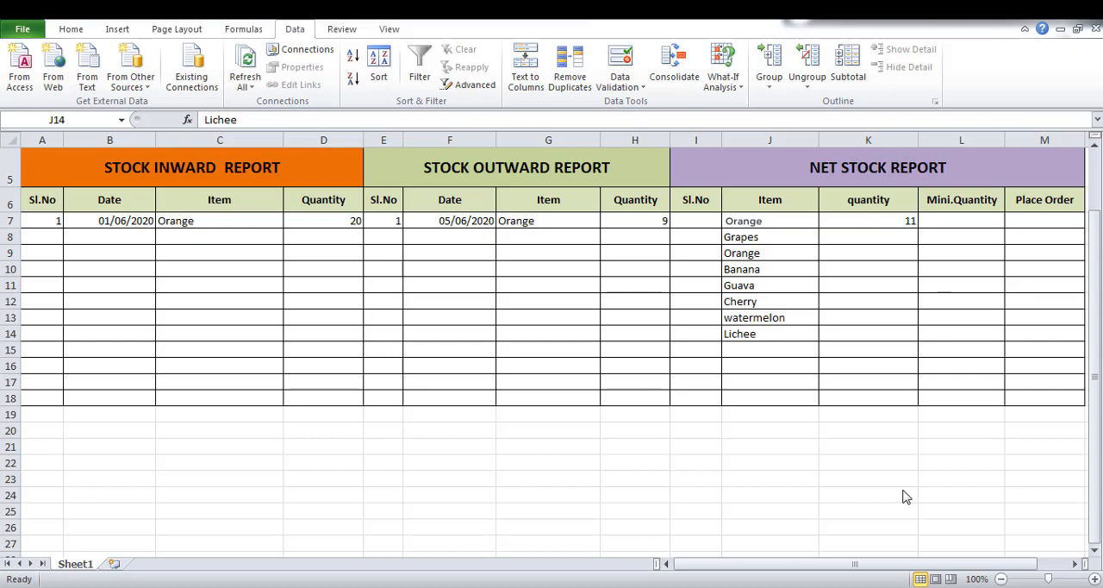
# Enter 5 as the minimum quantity for Orange in cell L7.
pyautogui.click(967, 224)
pyautogui.click(967, 224)
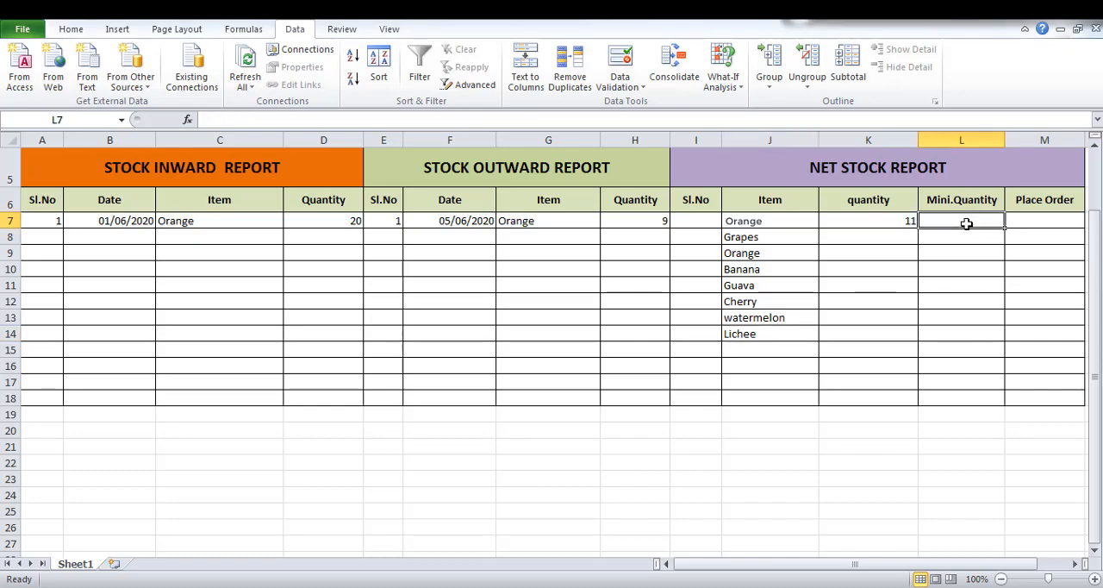
pyautogui.write('5')
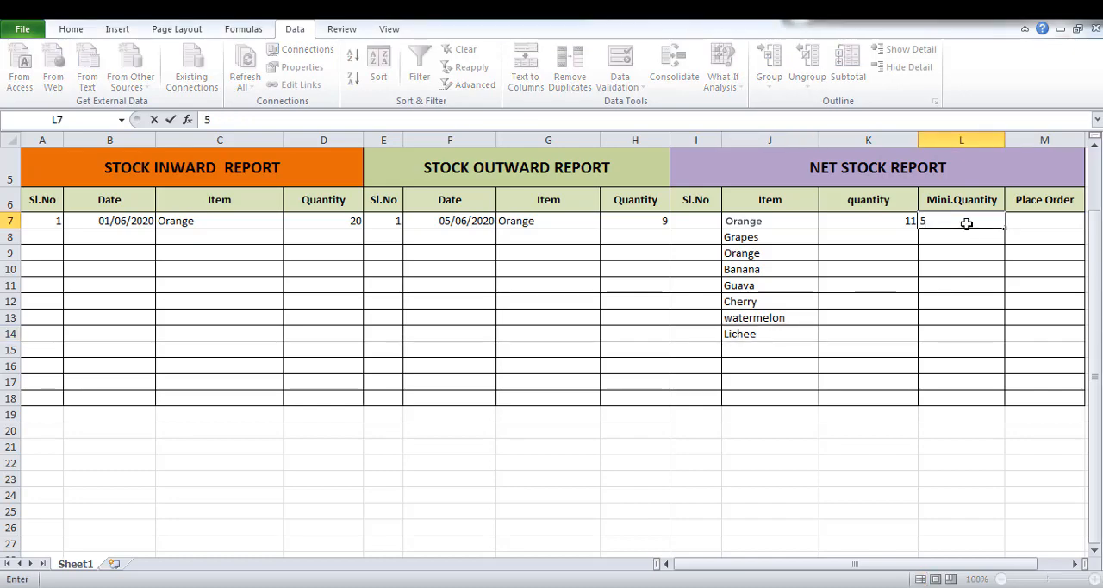
pyautogui.press('Return')
pyautogui.click(973, 221)
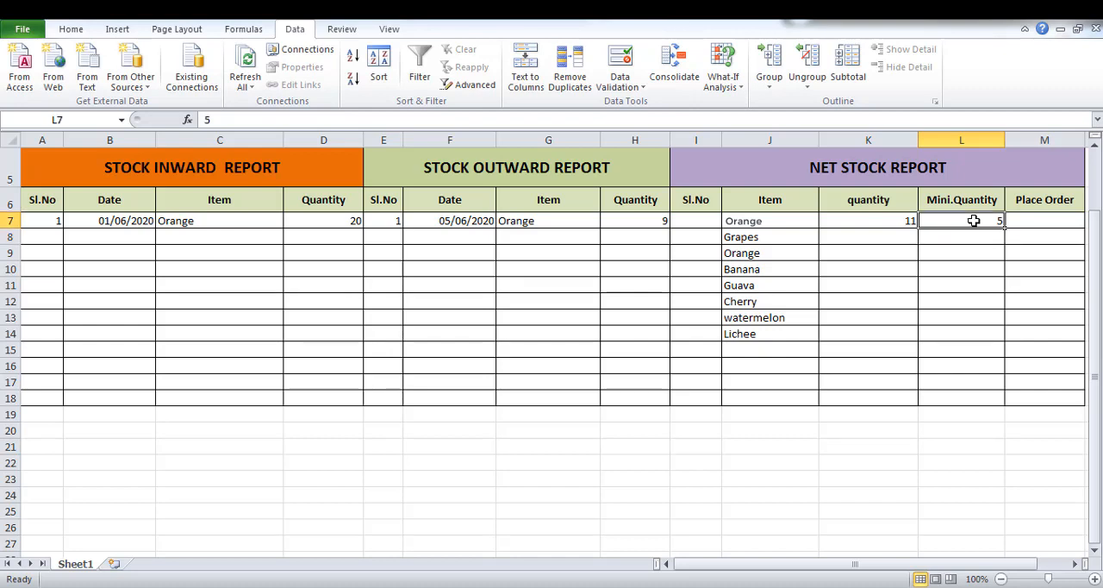
# Start an IF formula in Place Order cell M7 with the logical test K7<=L7, opening a text string for the true value.
pyautogui.click(1039, 221)
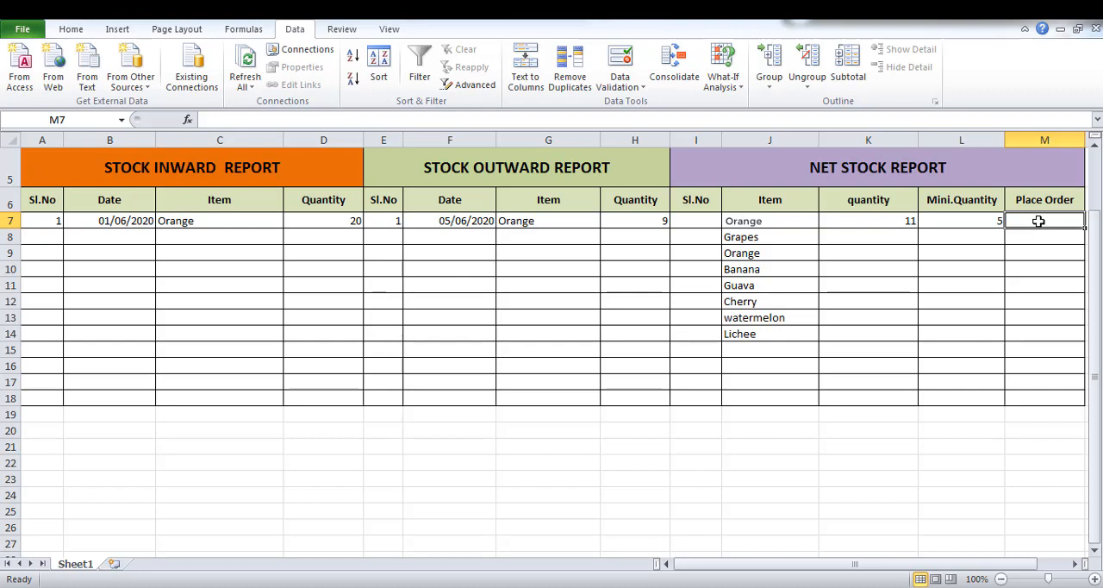
pyautogui.write('=')
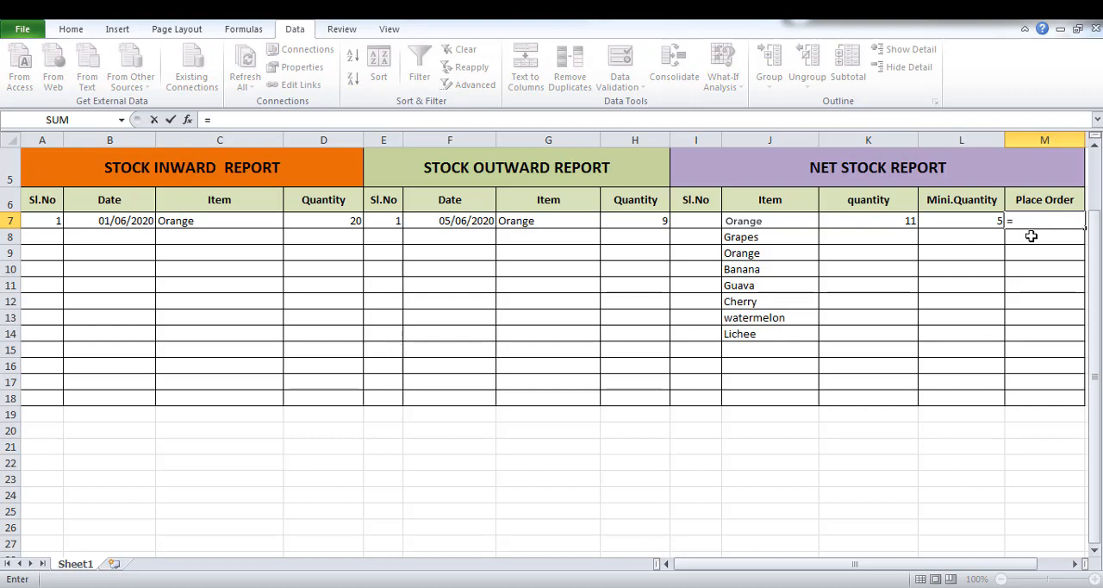
pyautogui.write('I')
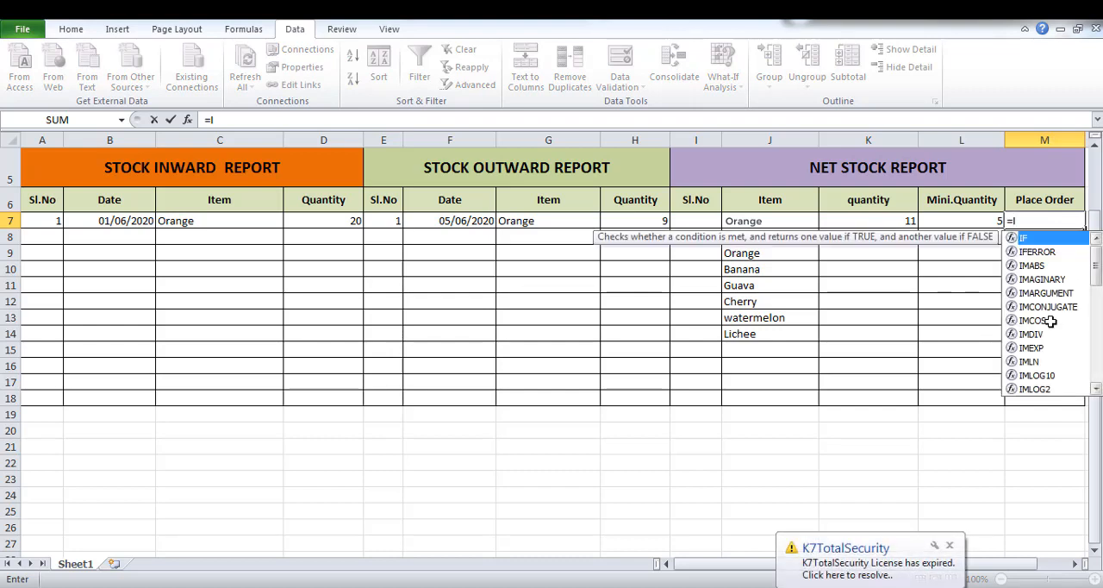
pyautogui.write('F(')
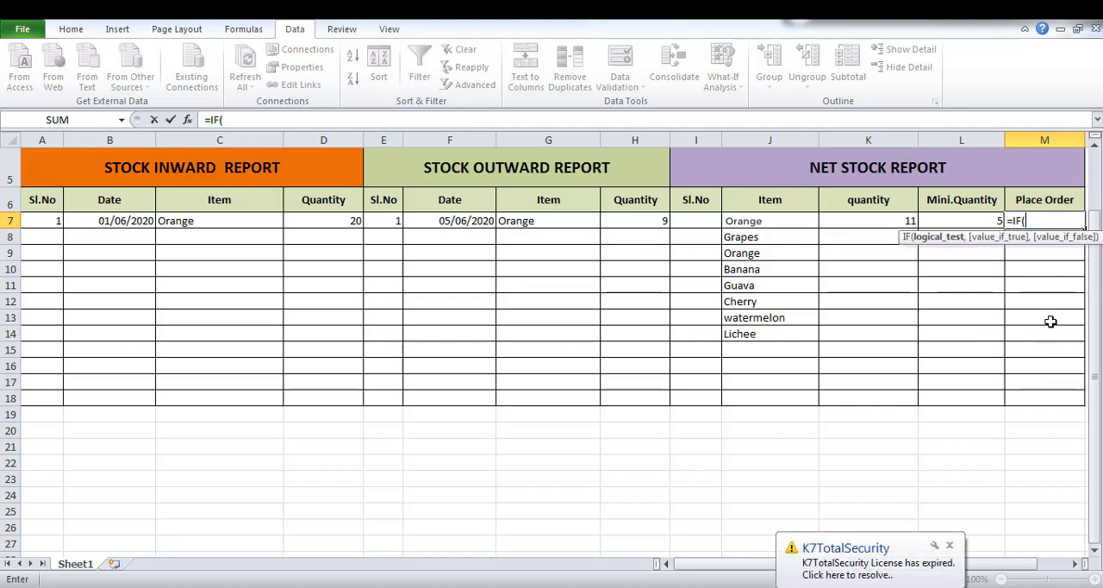
pyautogui.click(877, 222)
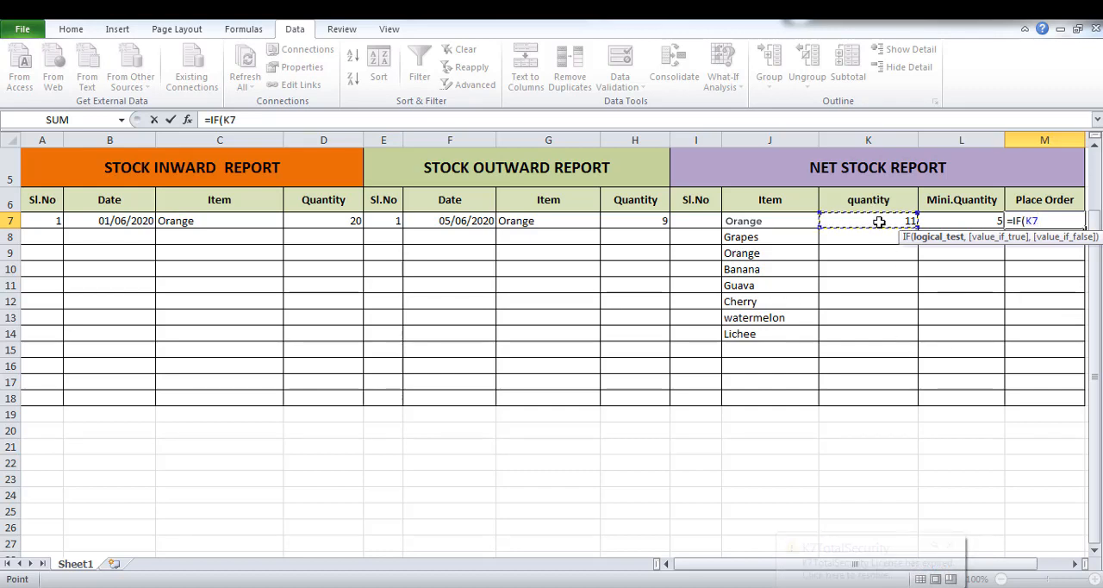
pyautogui.write('<=')
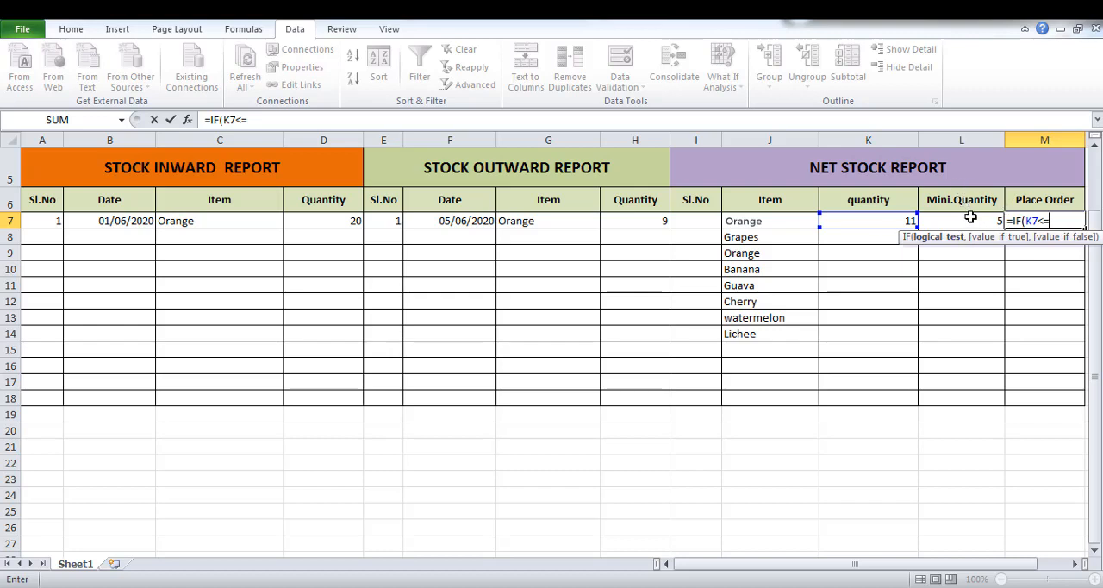
pyautogui.click(988, 221)
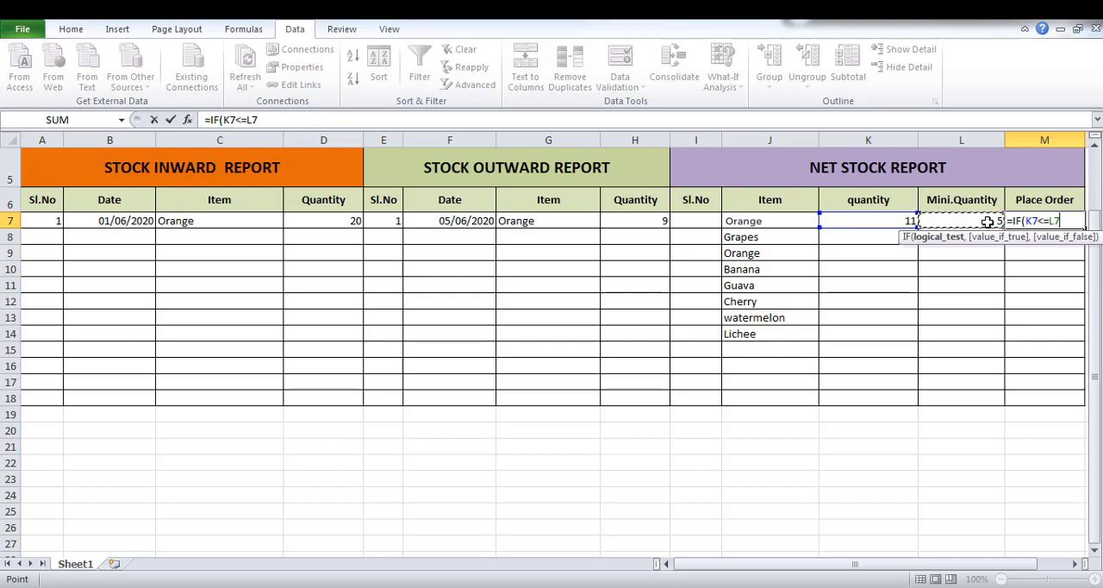
pyautogui.write(',')
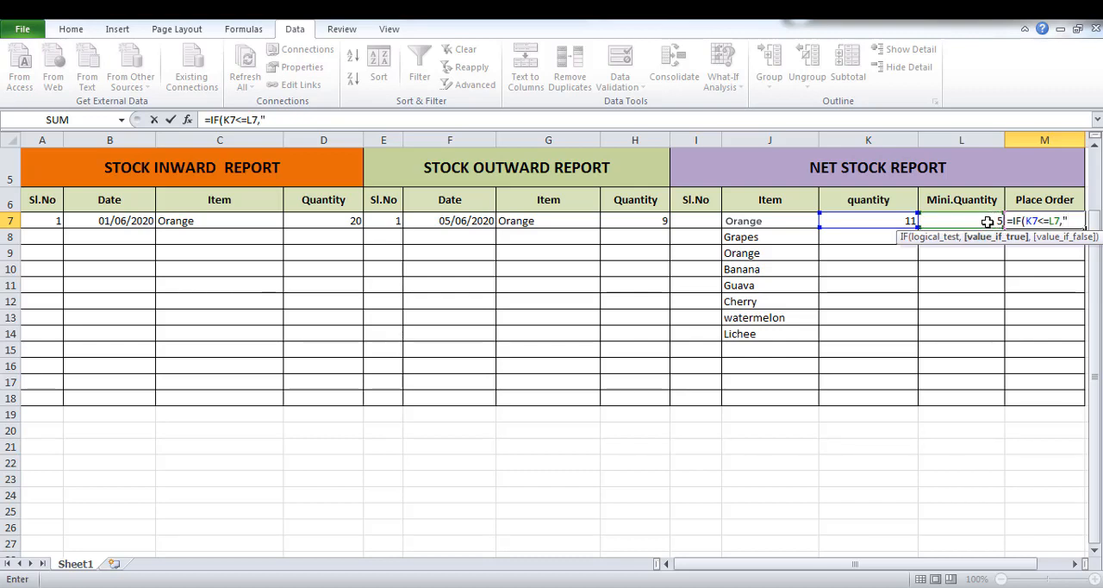
pyautogui.write('"PLAC')
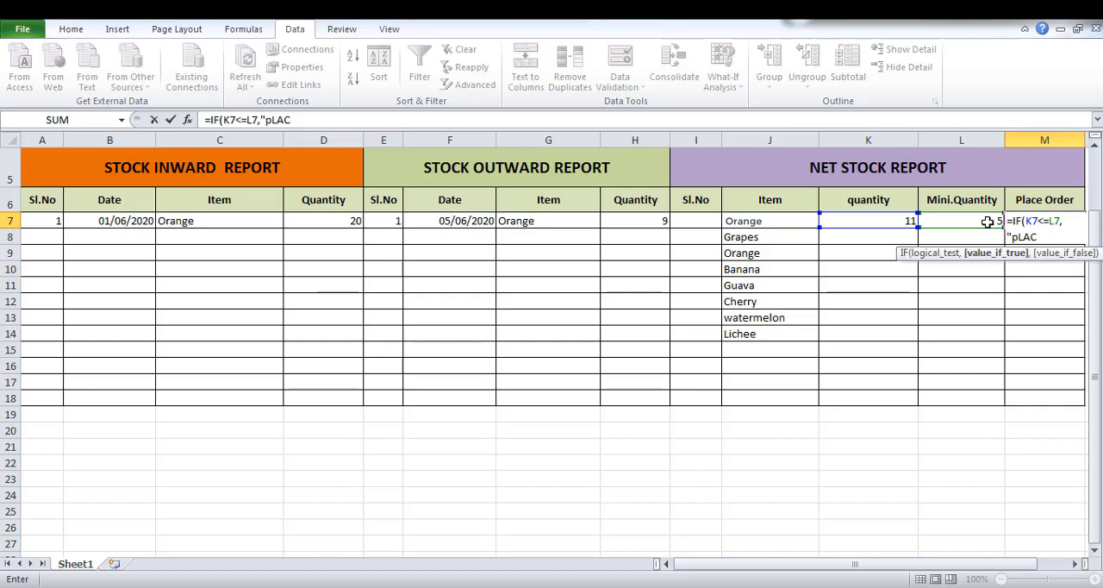
pyautogui.press('BackSpace')
pyautogui.press('BackSpace')
pyautogui.press('BackSpace')
pyautogui.press('BackSpace')
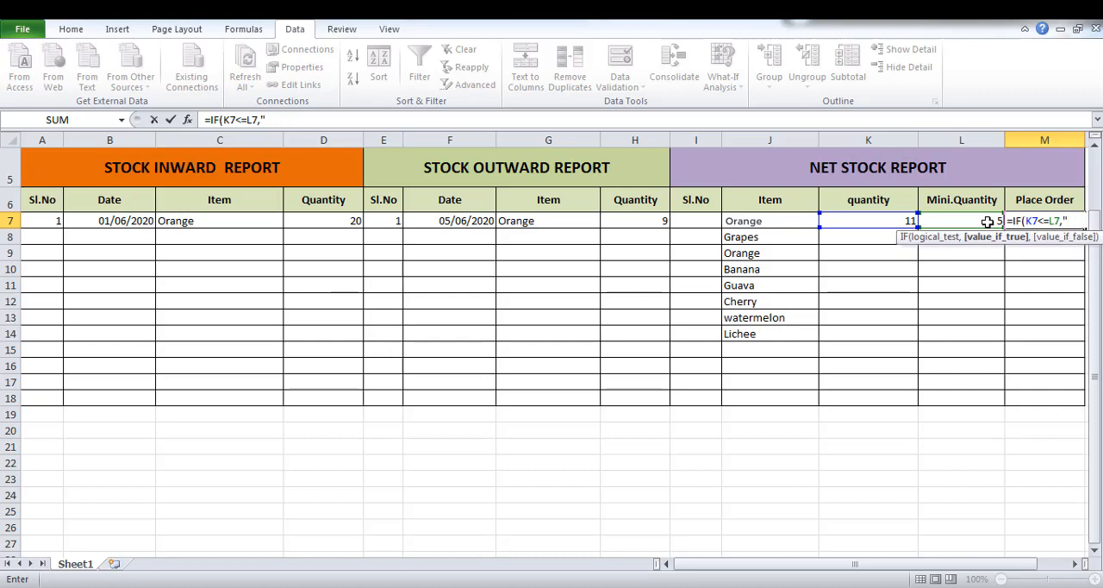
# Complete the M7 formula with "Place Order" as the true value and an empty string "" as the false value, and enter it.
pyautogui.write('Place')
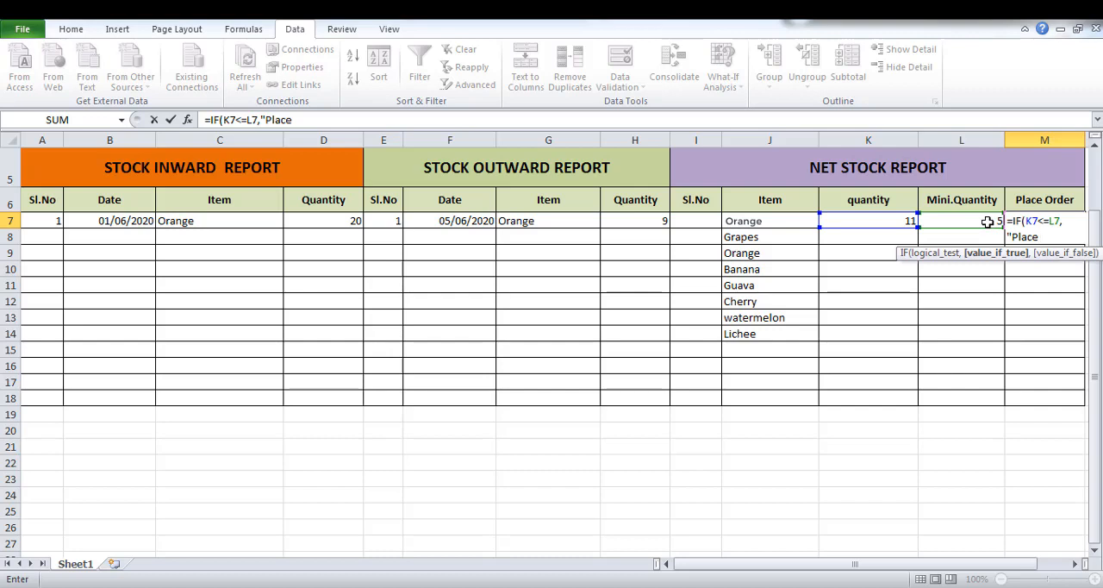
pyautogui.write(' Order",')
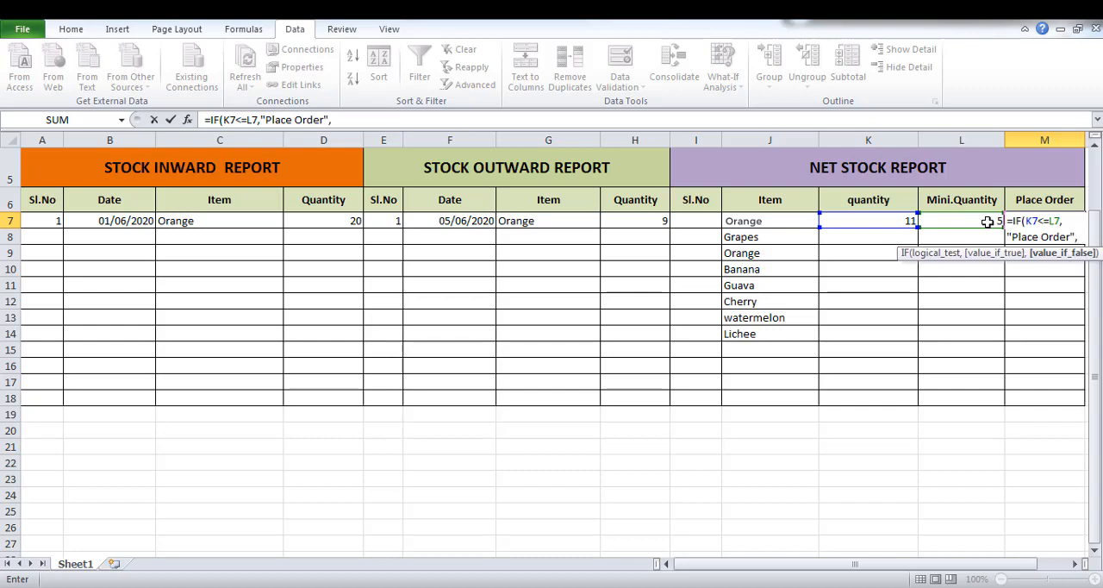
pyautogui.write('"")')
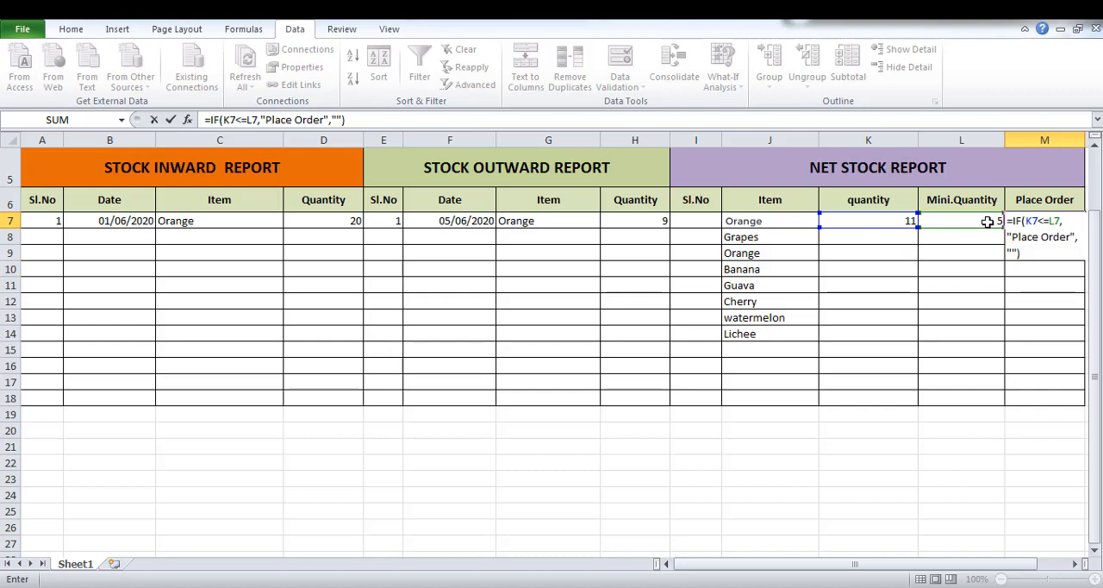
pyautogui.press('Return')
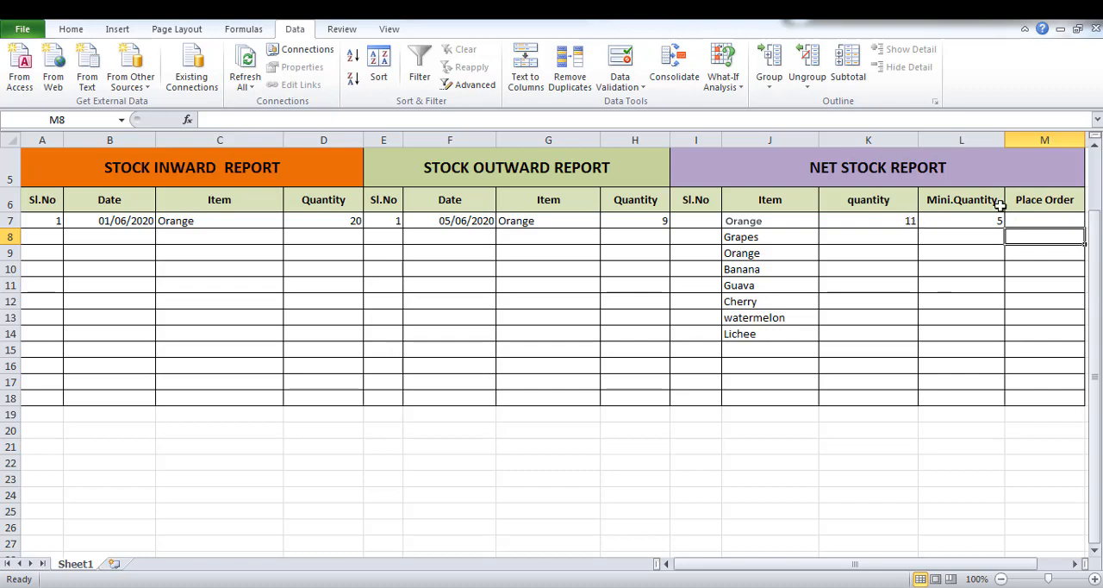
# Dismiss the Windows color scheme prompt and change the outward Orange quantity in H7 to 12.
pyautogui.click(1030, 219)
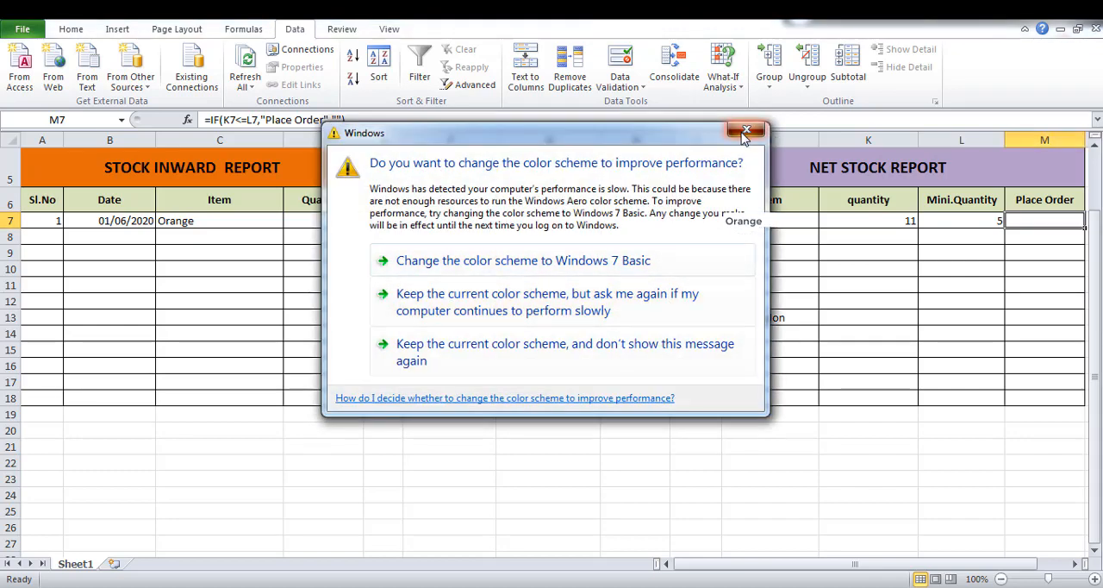
pyautogui.click(746, 130)
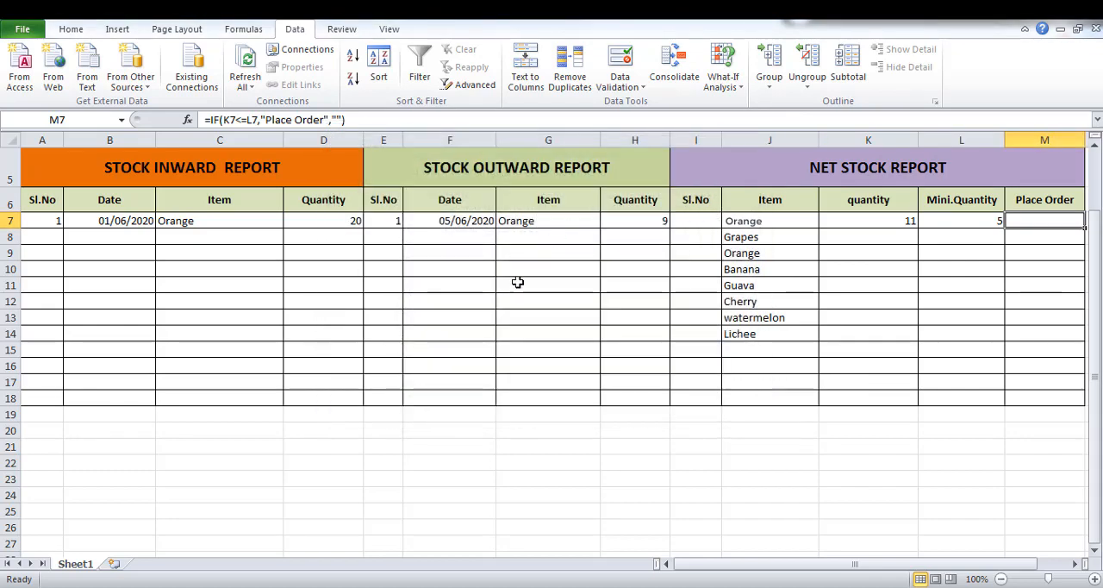
pyautogui.click(627, 228)
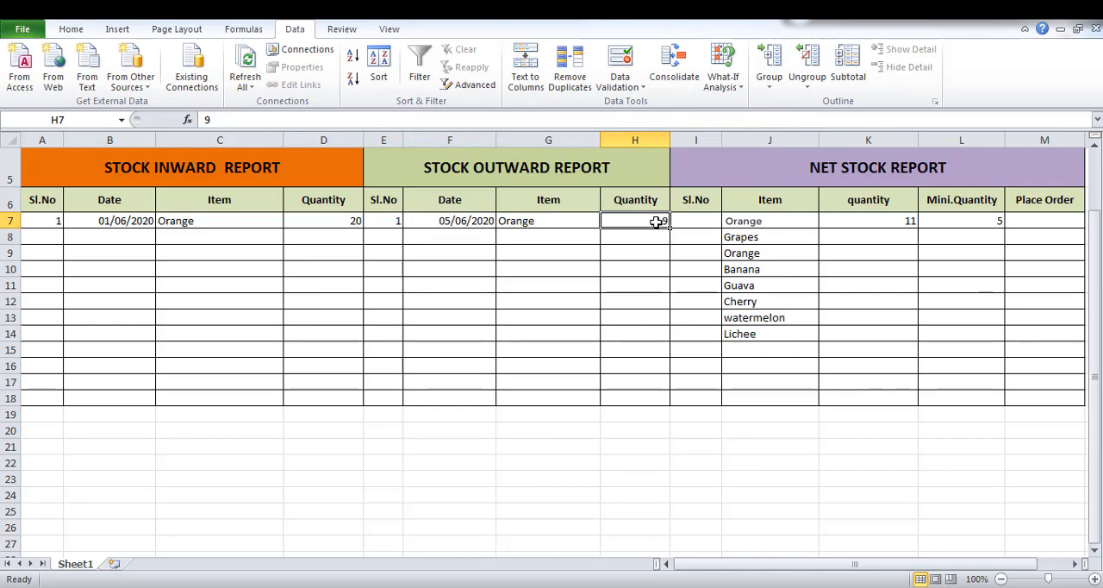
pyautogui.write('1')
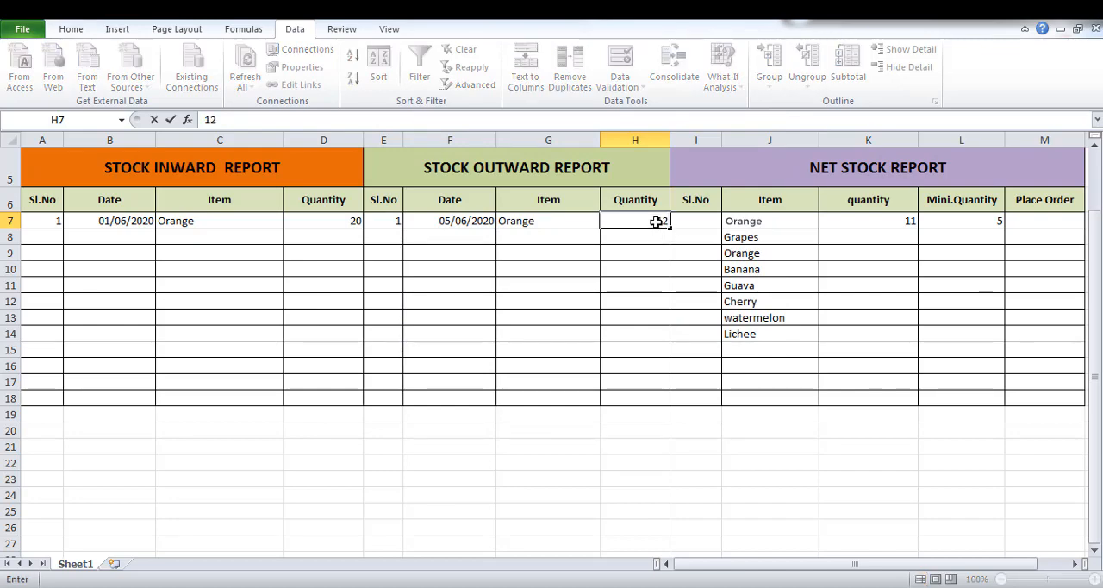
pyautogui.write('2')
pyautogui.press('Return')
# Raise the outward Orange quantity in H7 to 17 to test the Place Order formula.
pyautogui.click(657, 222)
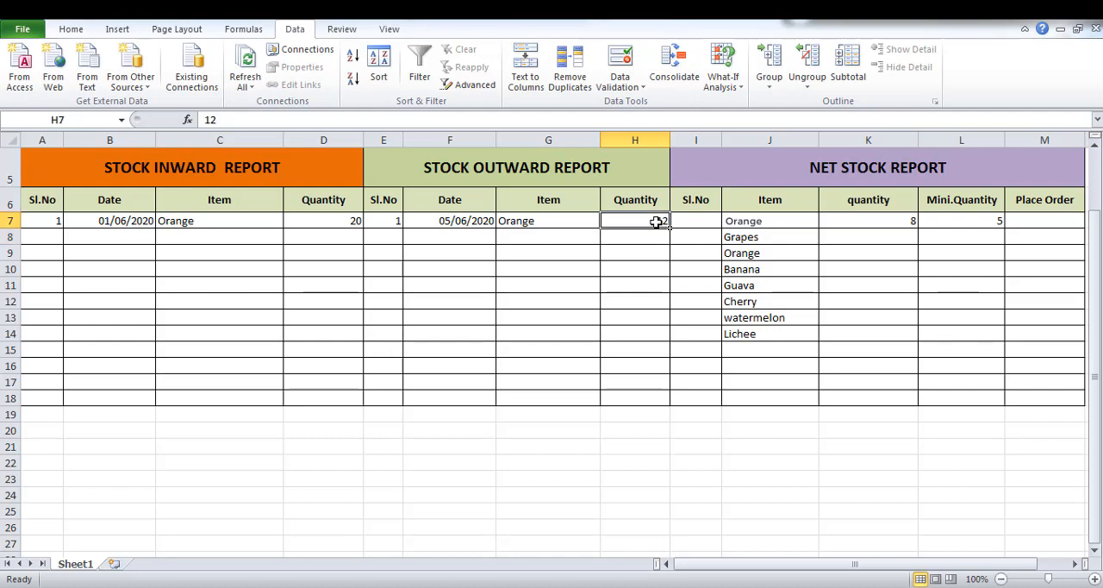
pyautogui.write('1')
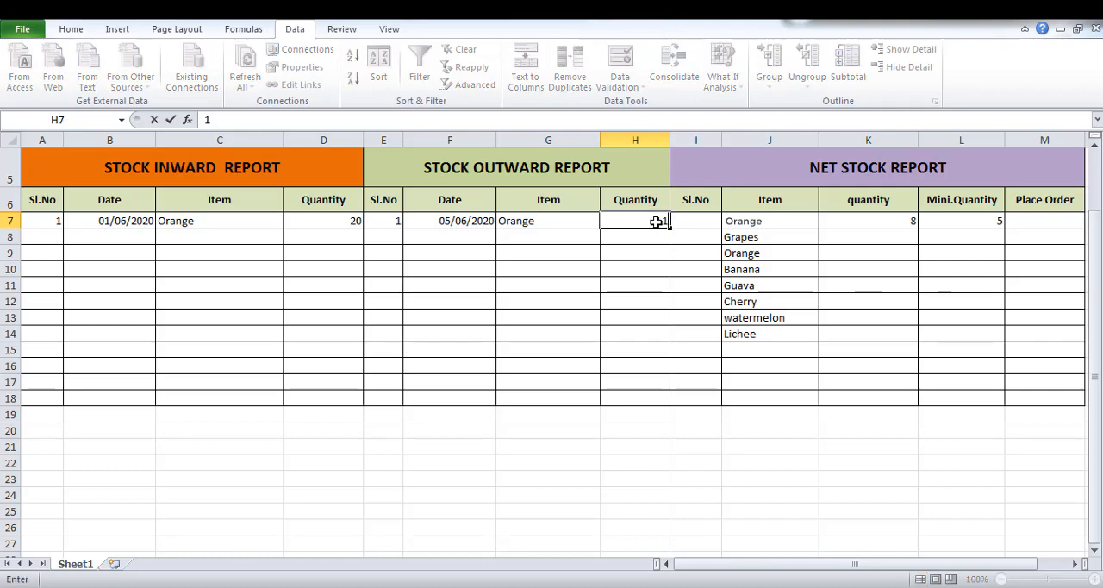
pyautogui.write('7')
pyautogui.press('Return')
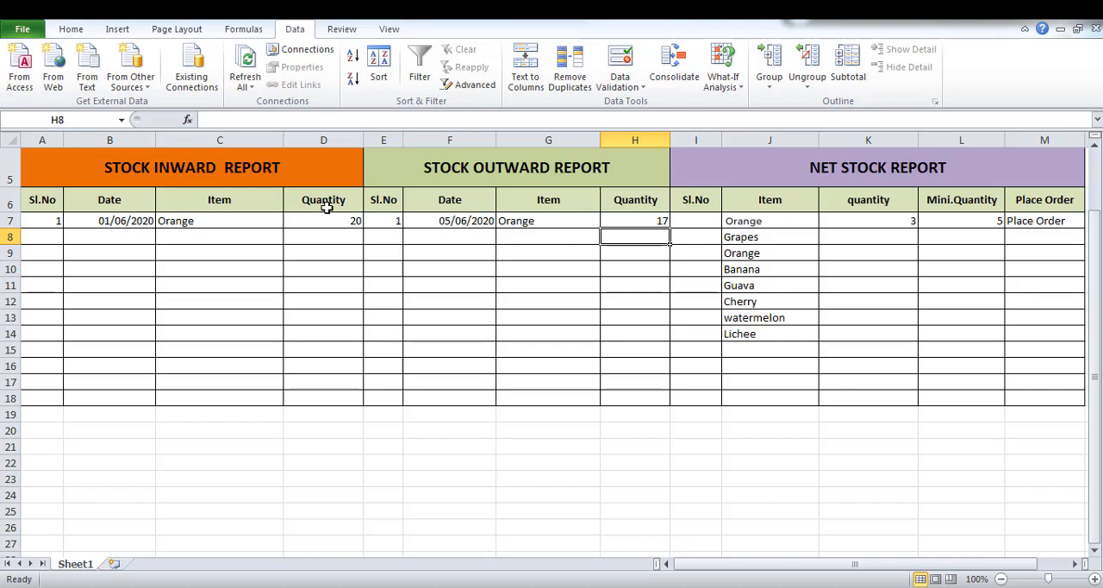
# Add a second inward entry in row 8 with Orange as the item and 50 as the quantity.
pyautogui.click(251, 237)
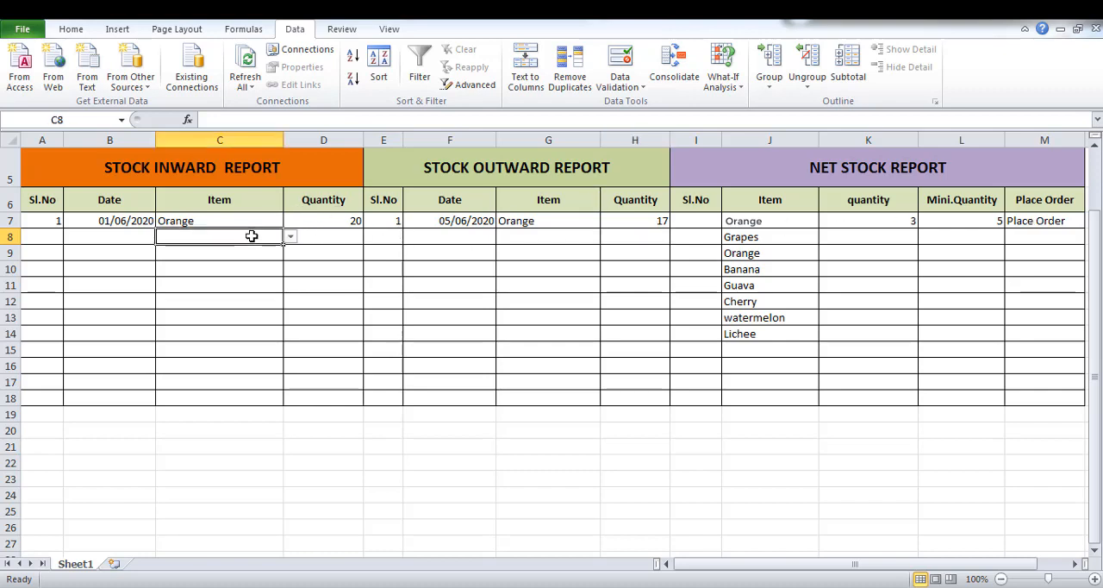
pyautogui.click(289, 244)
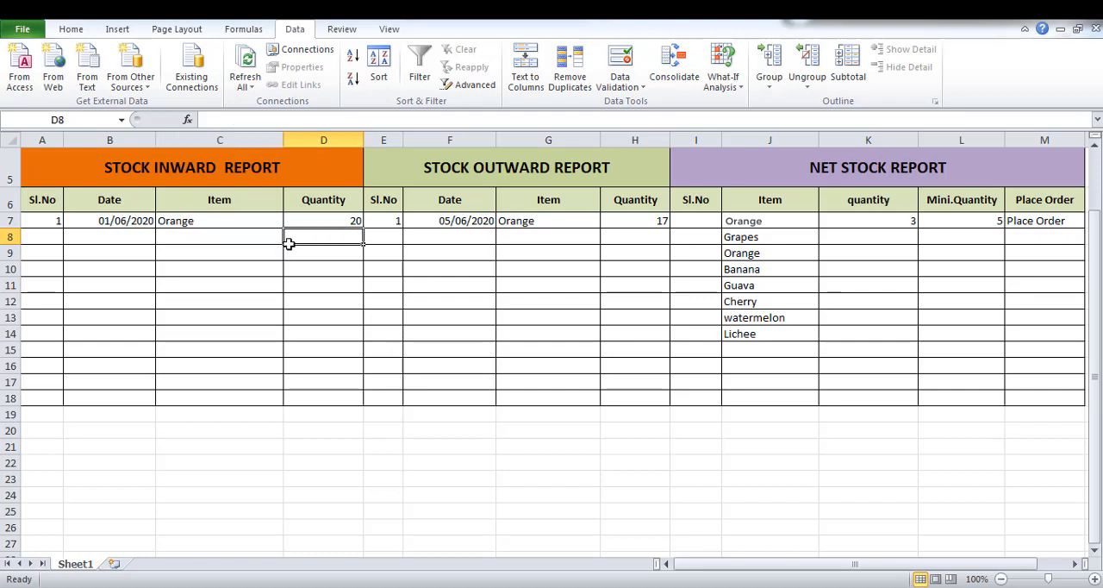
pyautogui.click(256, 237)
pyautogui.click(290, 239)
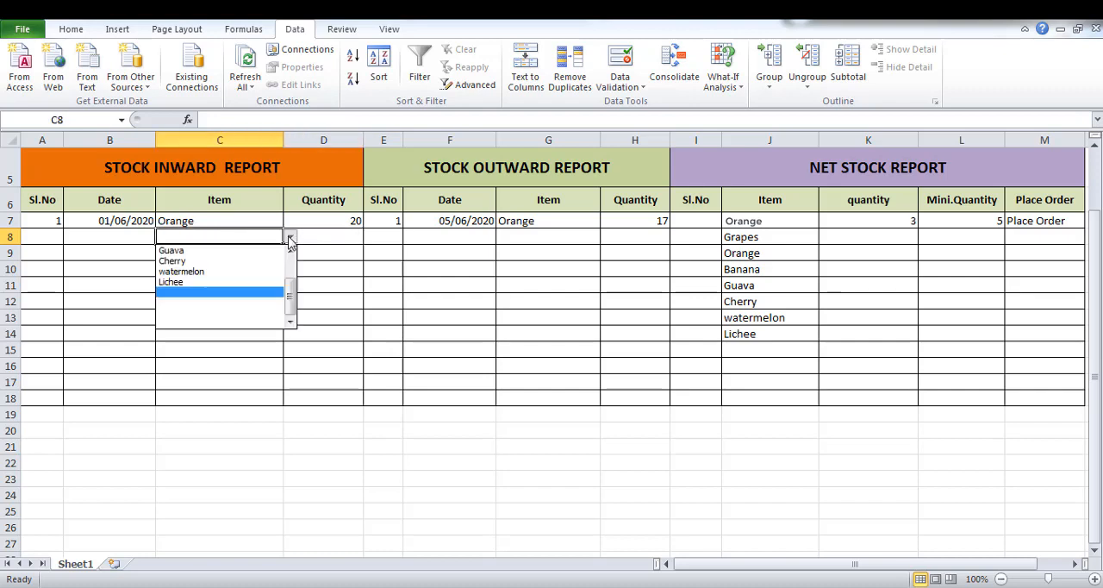
pyautogui.click(290, 265)
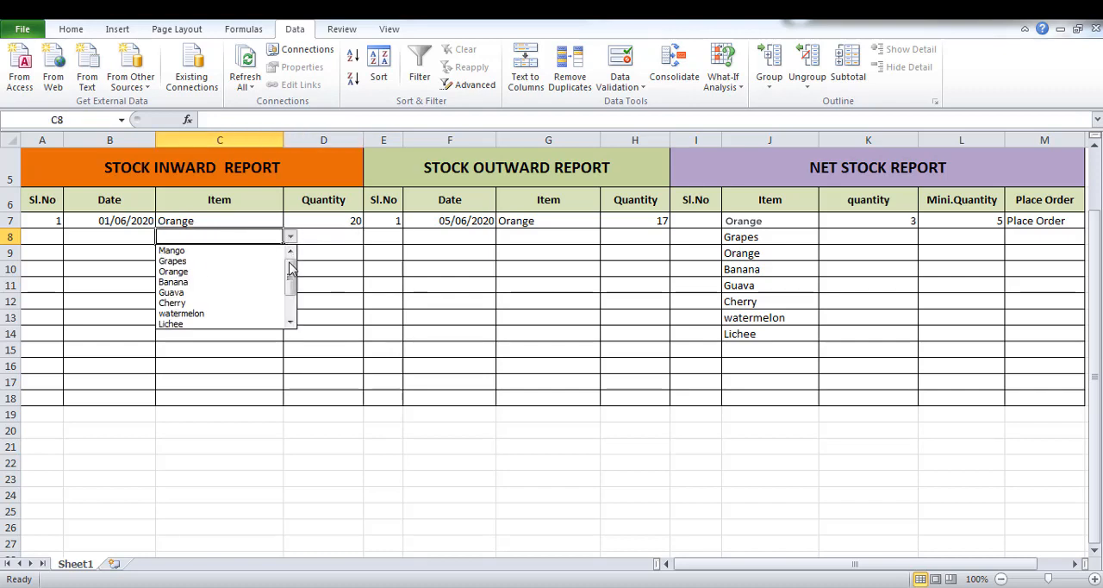
pyautogui.click(220, 273)
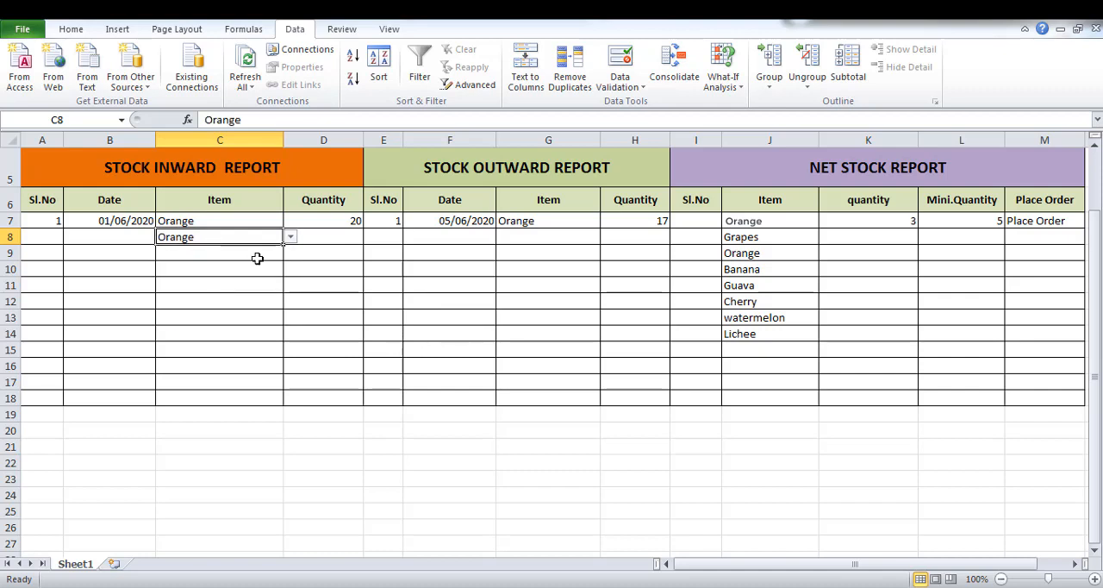
pyautogui.click(339, 233)
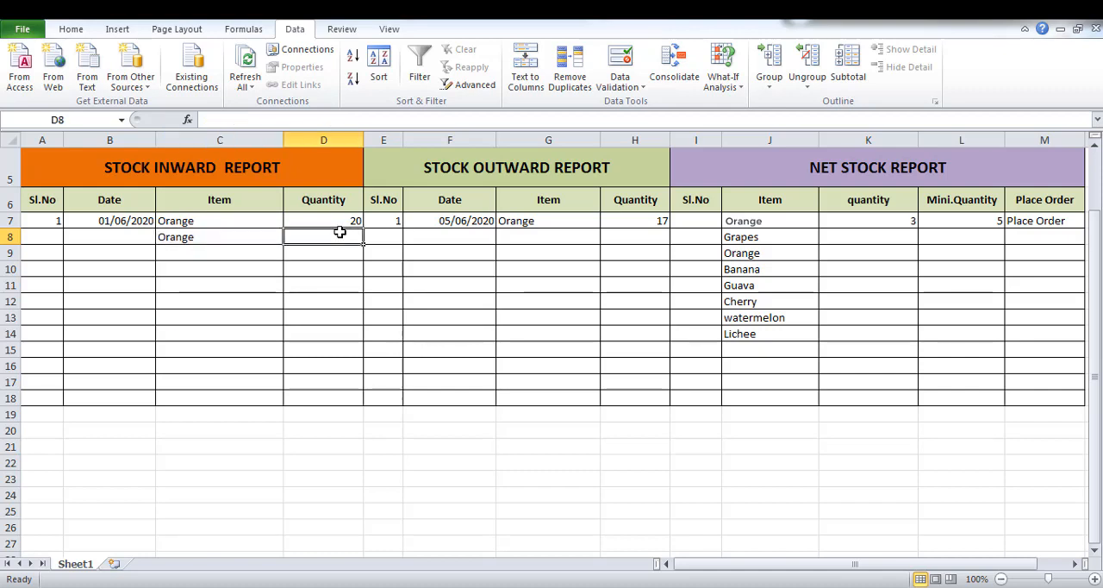
pyautogui.write('50')
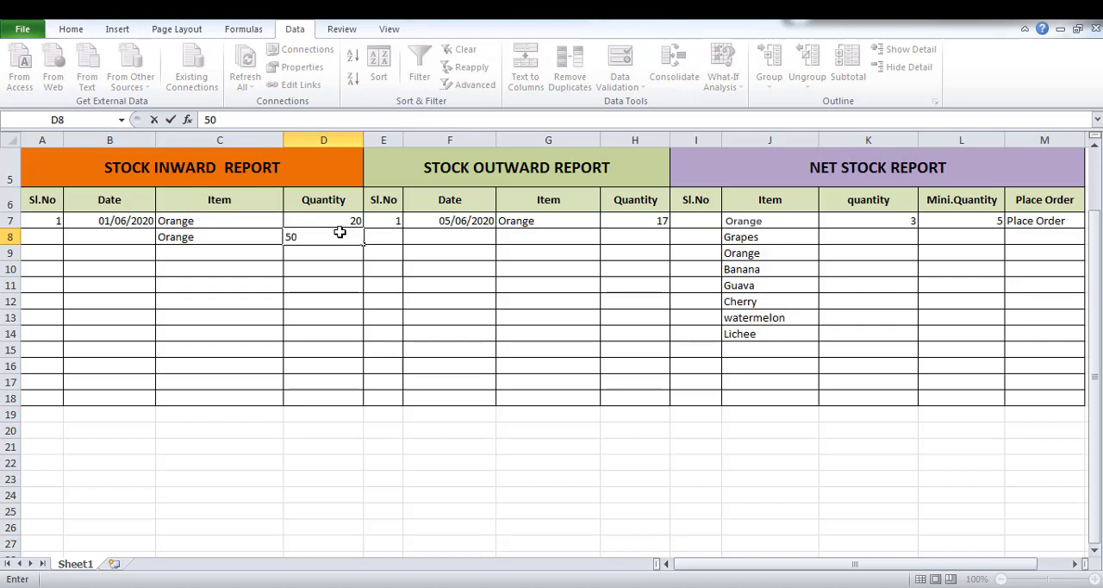
pyautogui.press('Return')
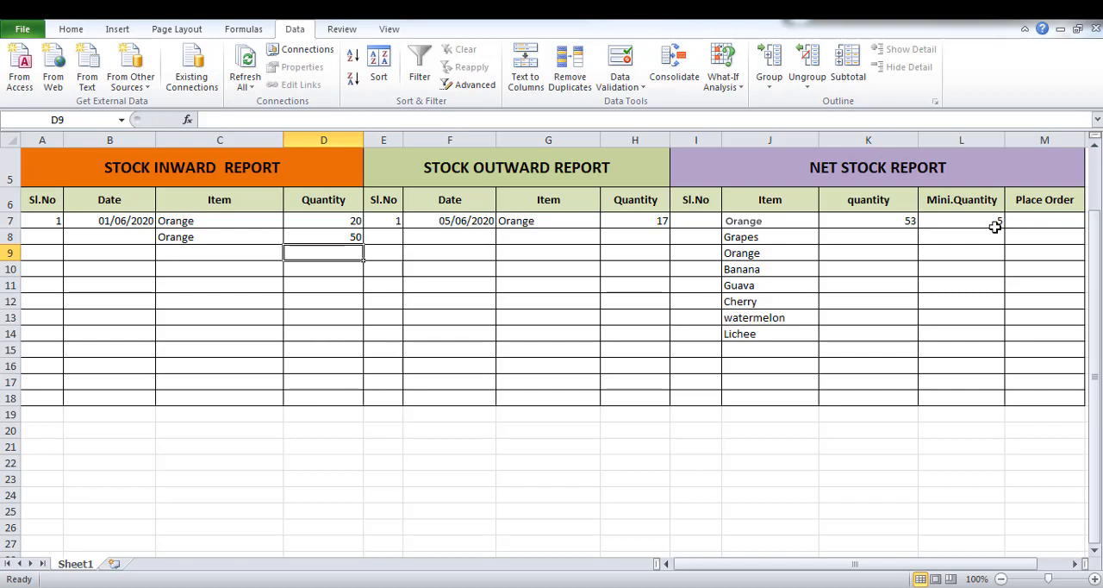
# Add a second outward entry in row 8 with Orange as the item and 51 as the quantity.
pyautogui.click(522, 240)
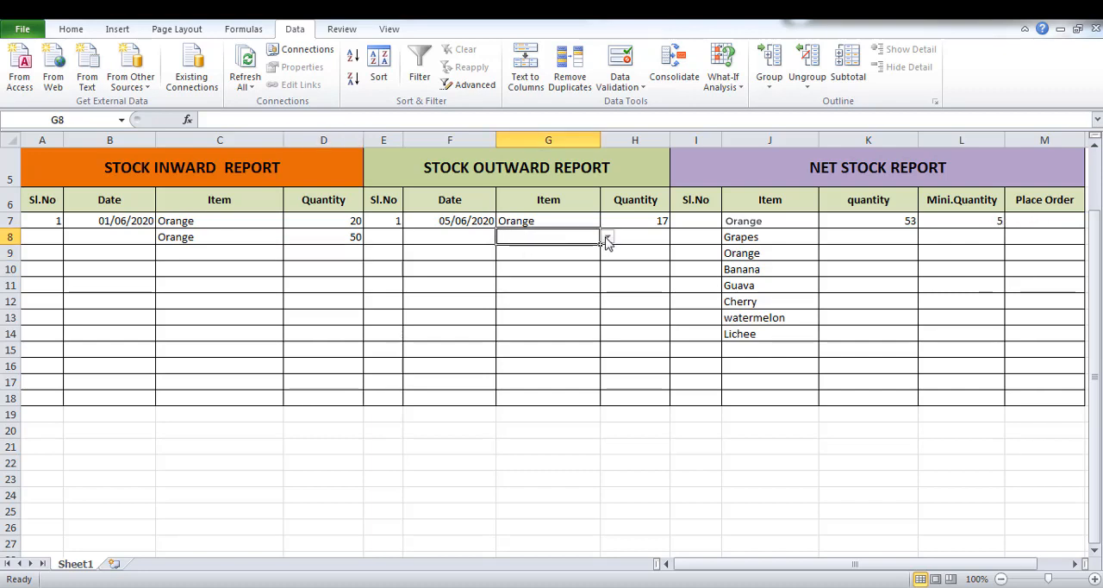
pyautogui.click(607, 240)
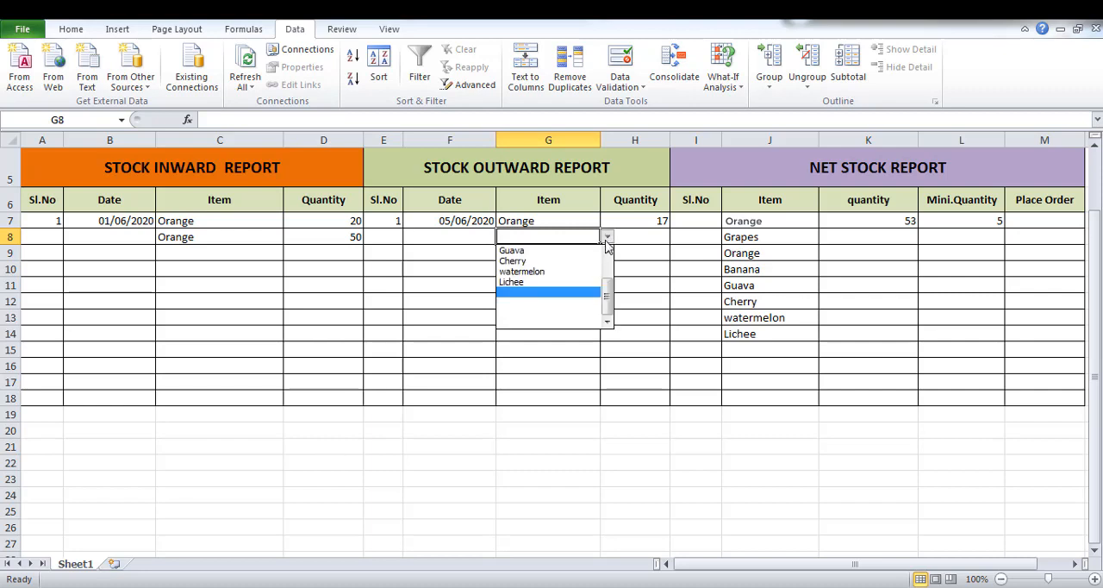
pyautogui.click(613, 270)
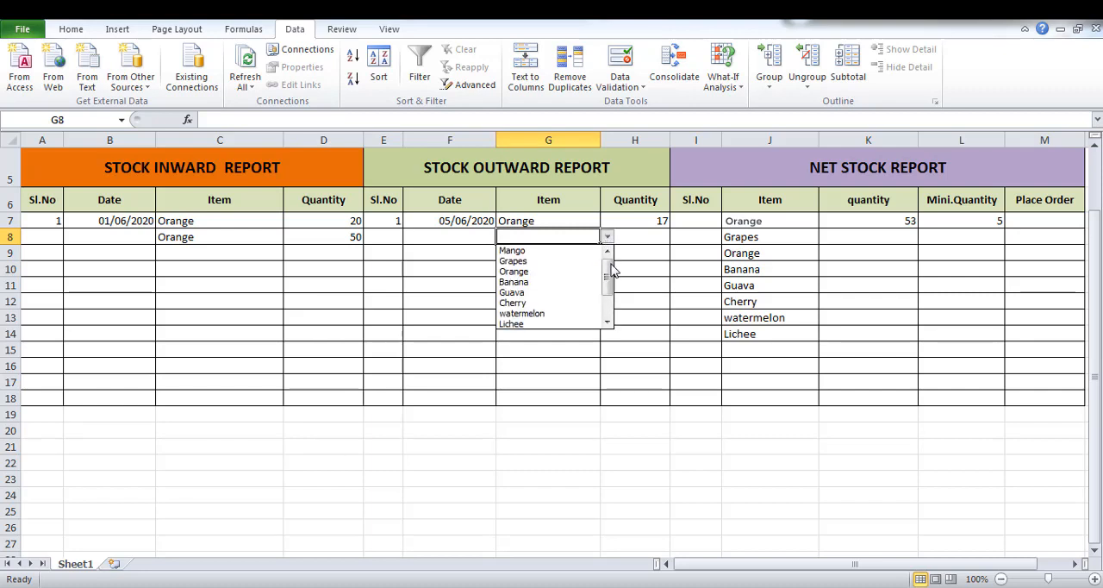
pyautogui.click(534, 273)
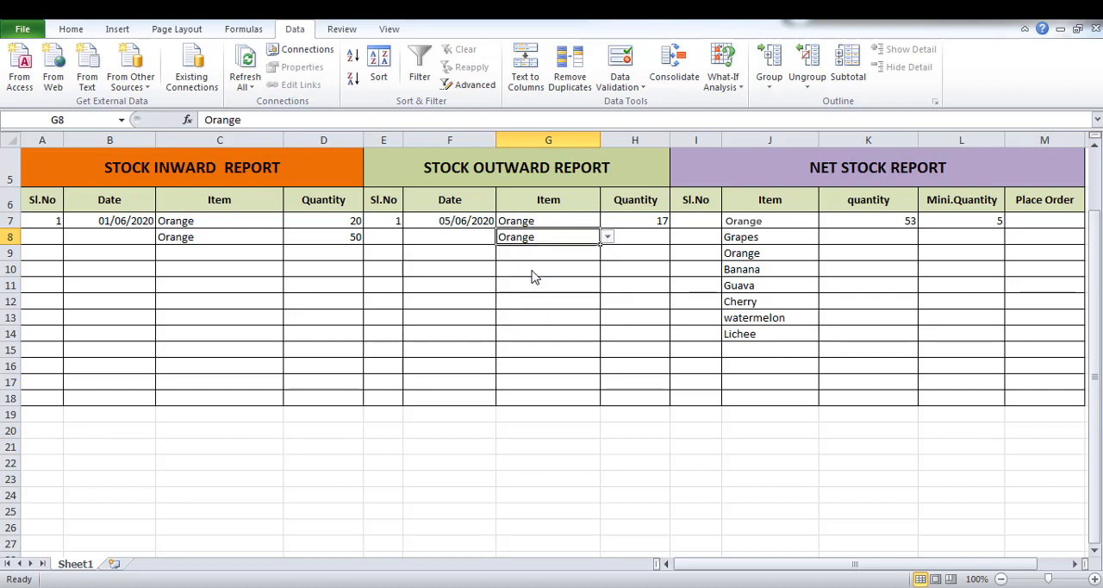
pyautogui.click(654, 240)
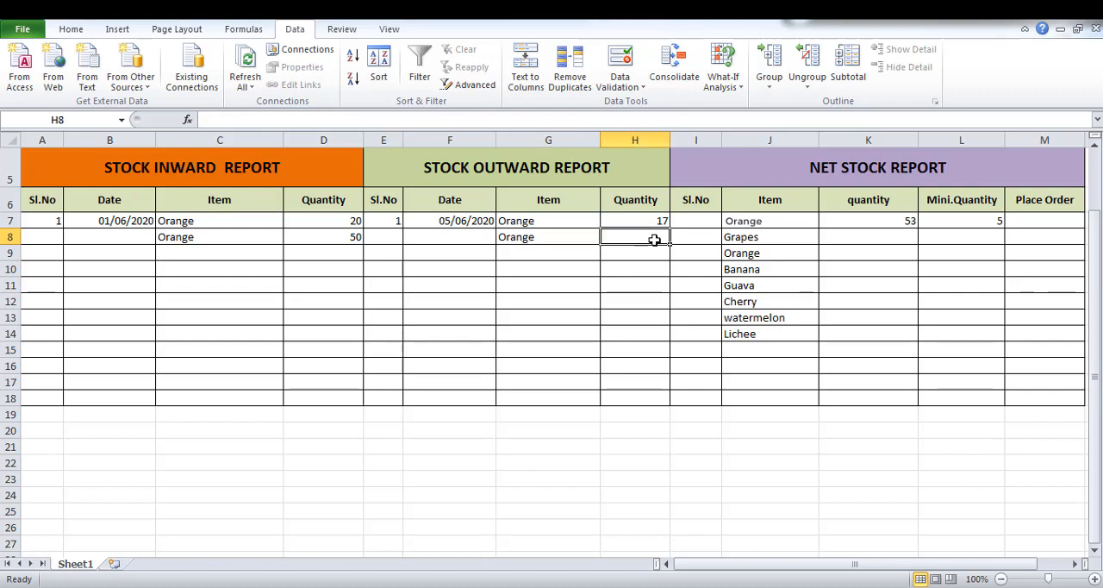
pyautogui.write('51')
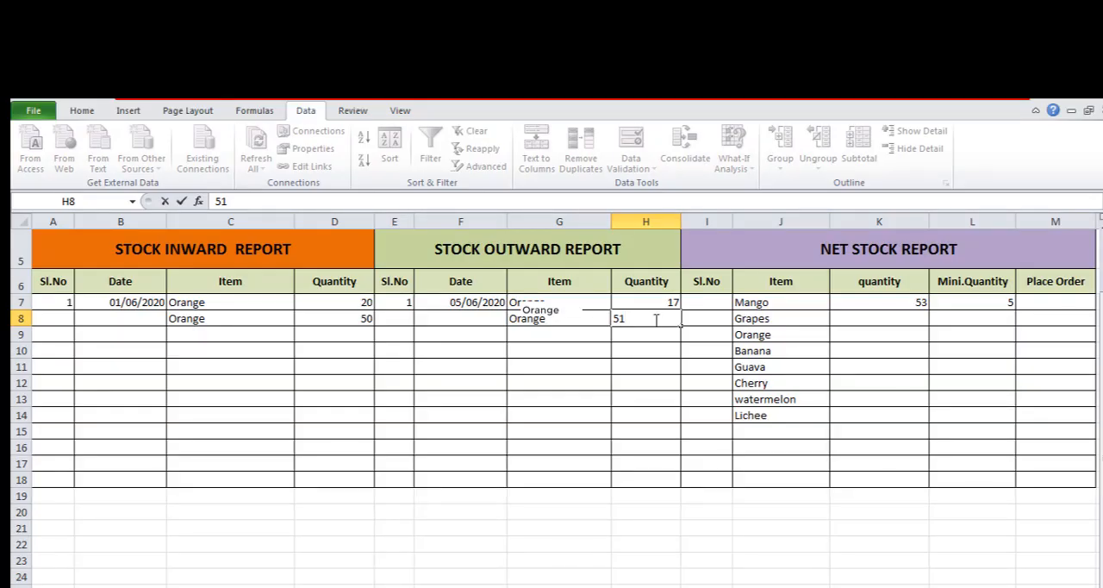
pyautogui.press('Return')
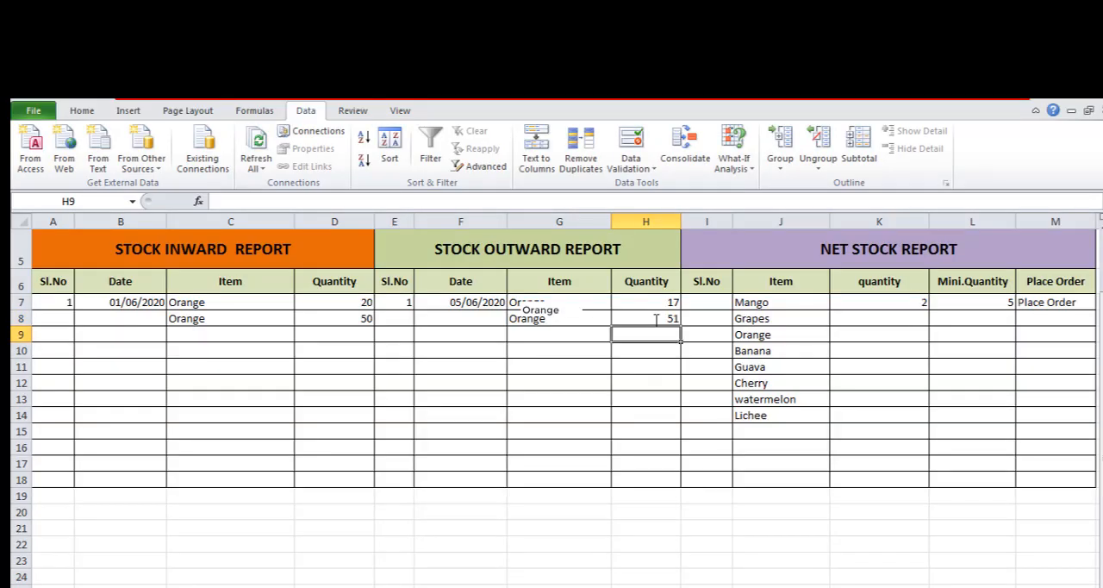
# Start a new conditional formatting rule for Place Order cell M7 that uses a formula to determine which cells to format.
pyautogui.click(1062, 304)
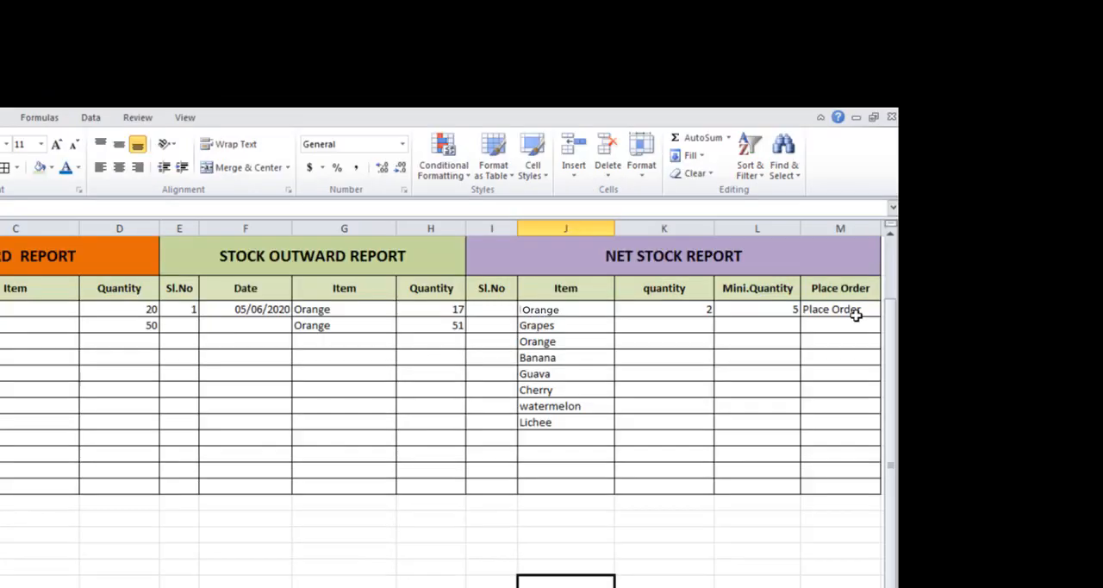
pyautogui.click(857, 312)
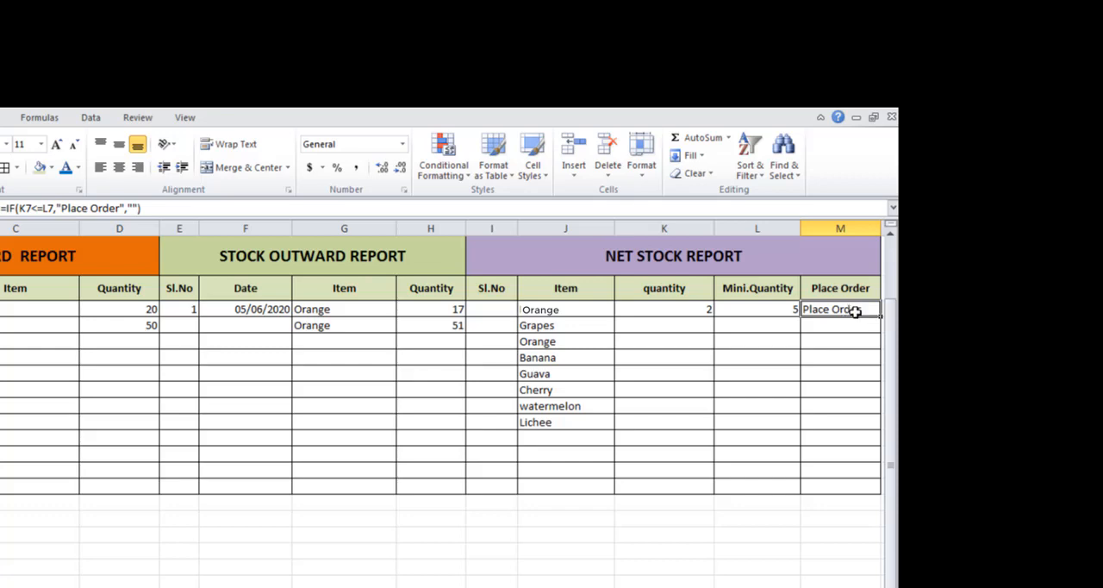
pyautogui.click(470, 177)
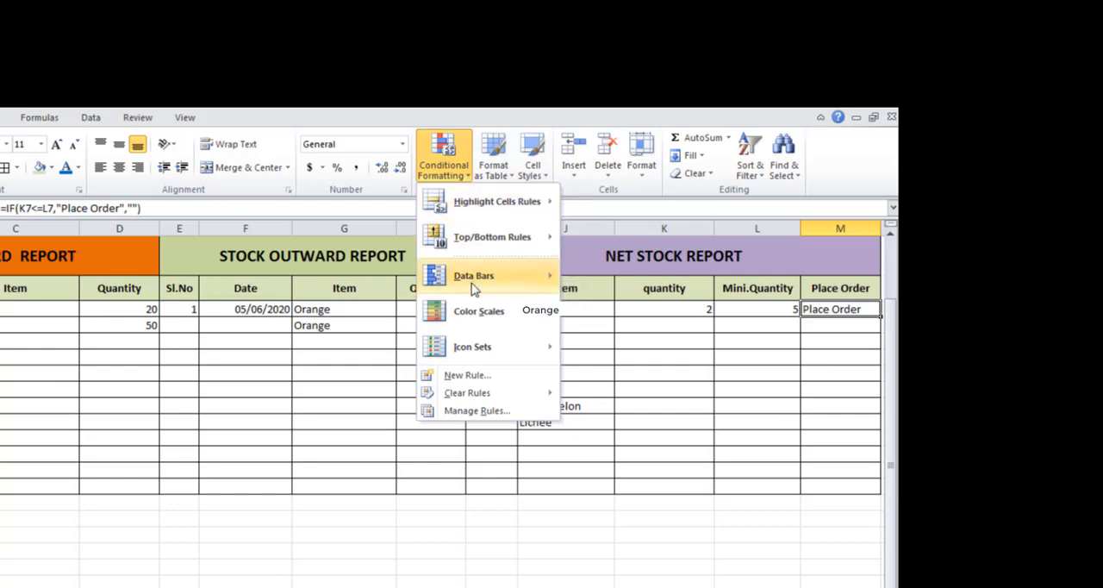
pyautogui.click(467, 376)
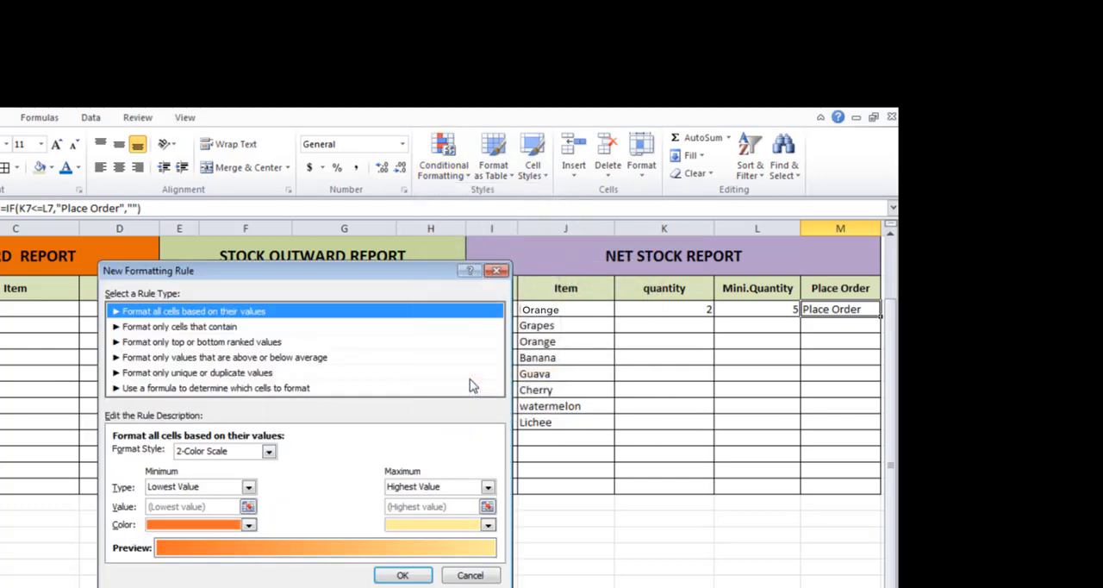
pyautogui.click(217, 389)
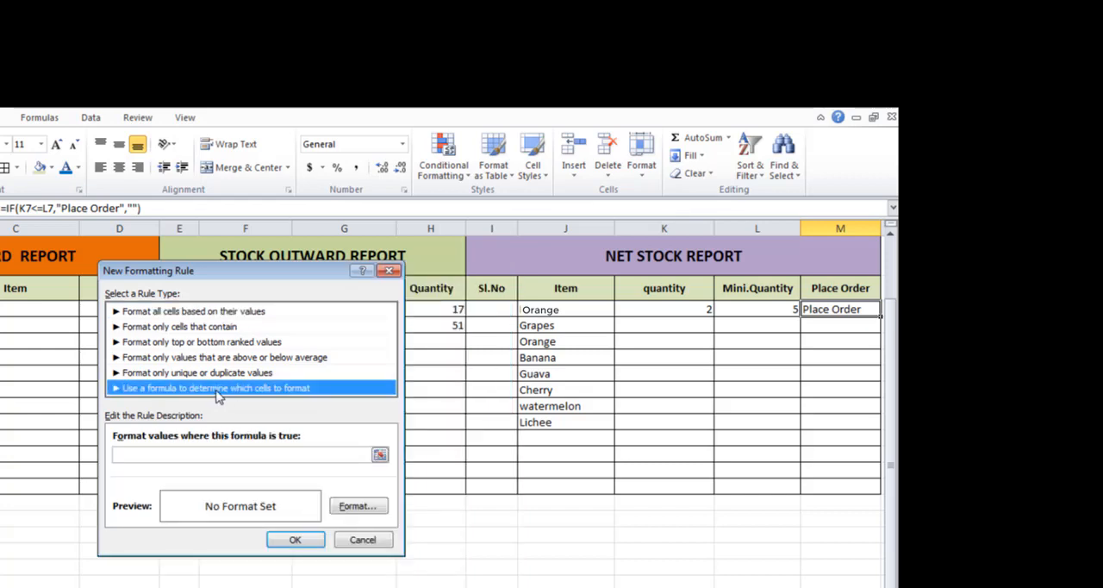
# Enter the rule formula =$K$7<$L$7, comparing the net quantity with the minimum quantity.
pyautogui.click(186, 455)
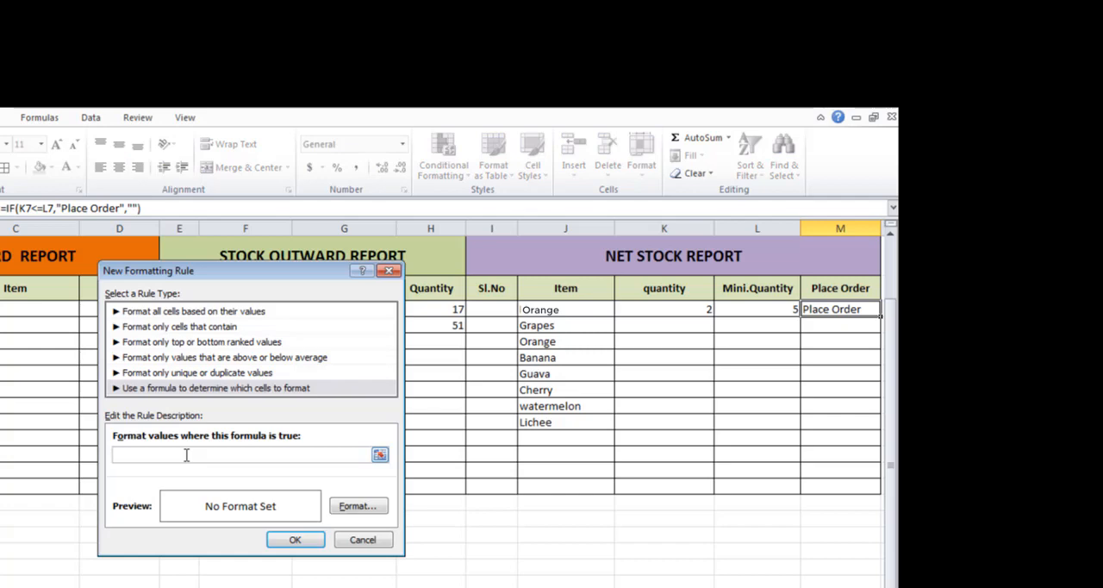
pyautogui.write('=')
pyautogui.click(665, 307)
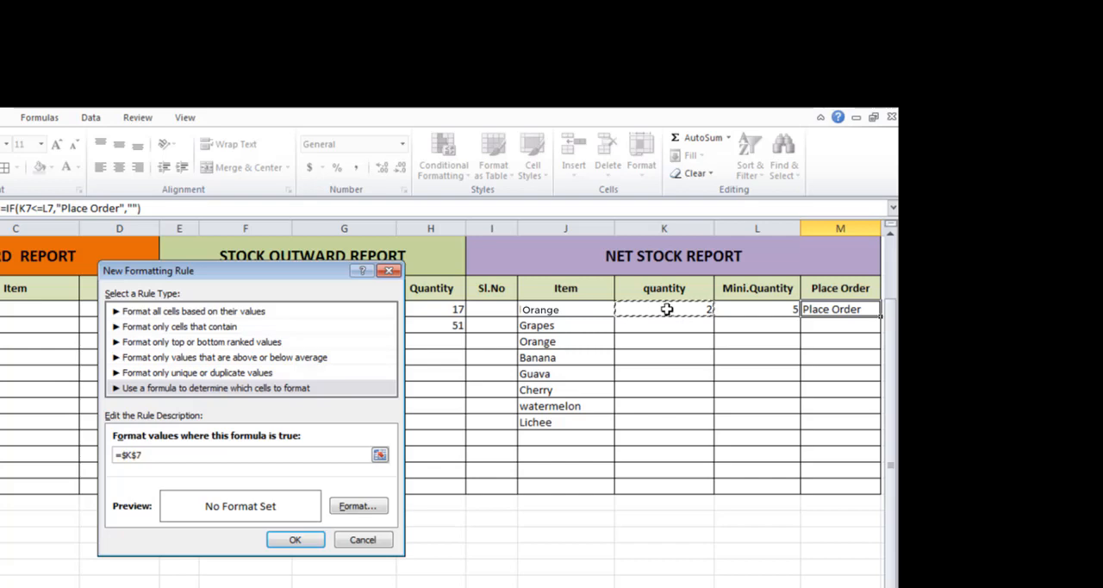
pyautogui.write('<')
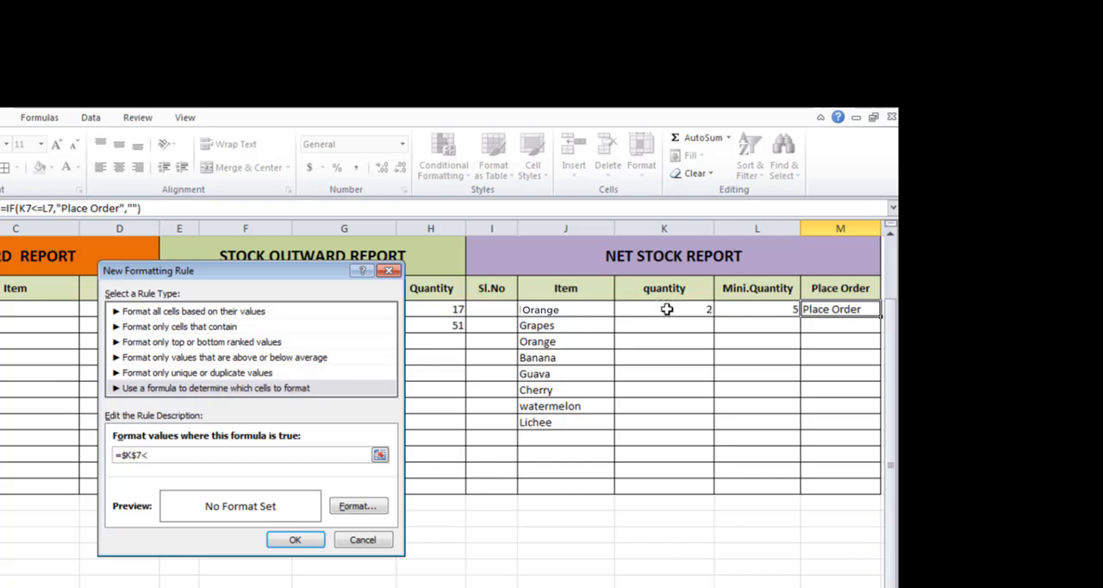
pyautogui.click(776, 309)
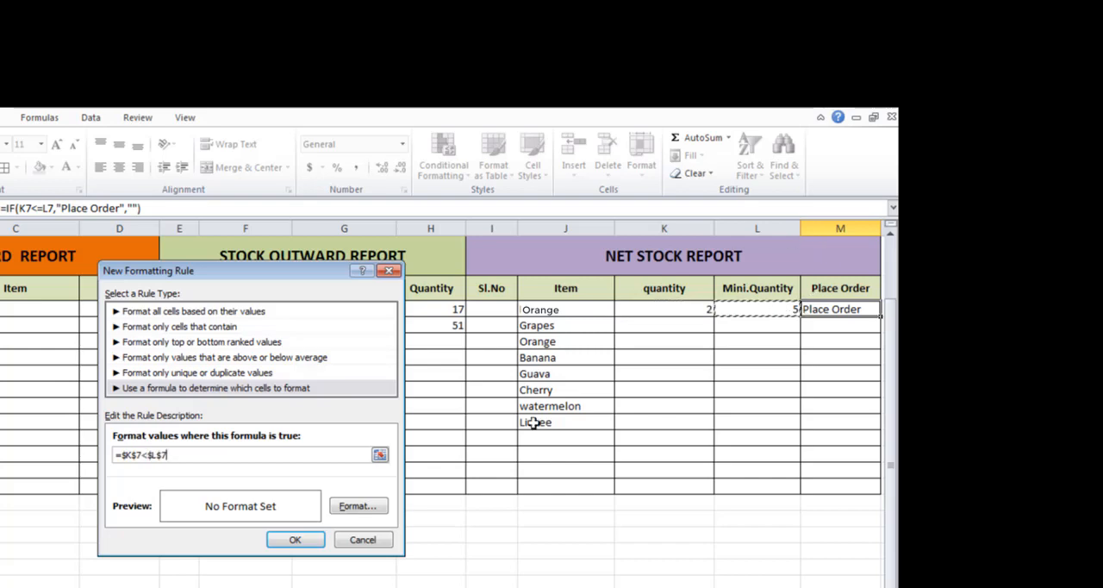
# Remove the dollar signs from the rule formula so it reads =K7<L7 with relative references.
pyautogui.click(163, 455)
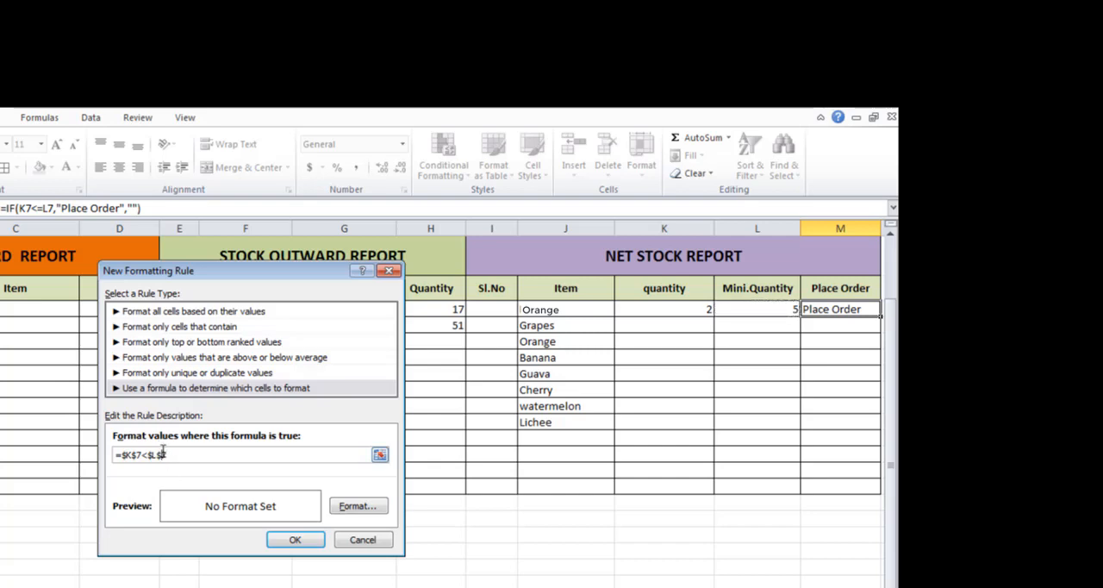
pyautogui.press('BackSpace')
pyautogui.click(149, 454)
pyautogui.press('BackSpace')
pyautogui.click(134, 454)
pyautogui.press('BackSpace')
pyautogui.press('Left')
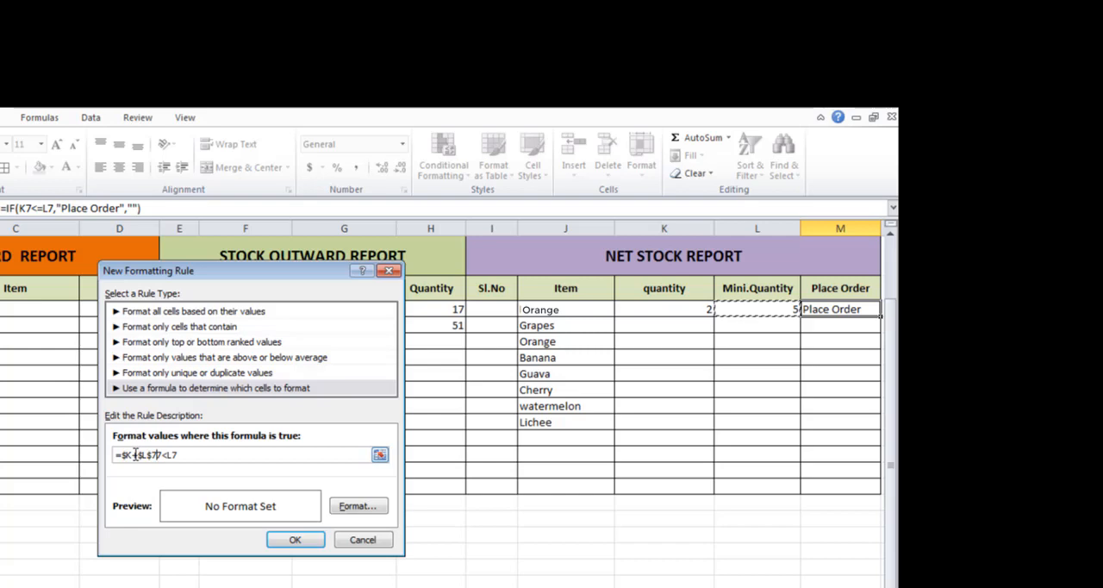
pyautogui.press('BackSpace')
pyautogui.press('BackSpace')
pyautogui.press('BackSpace')
pyautogui.press('BackSpace')
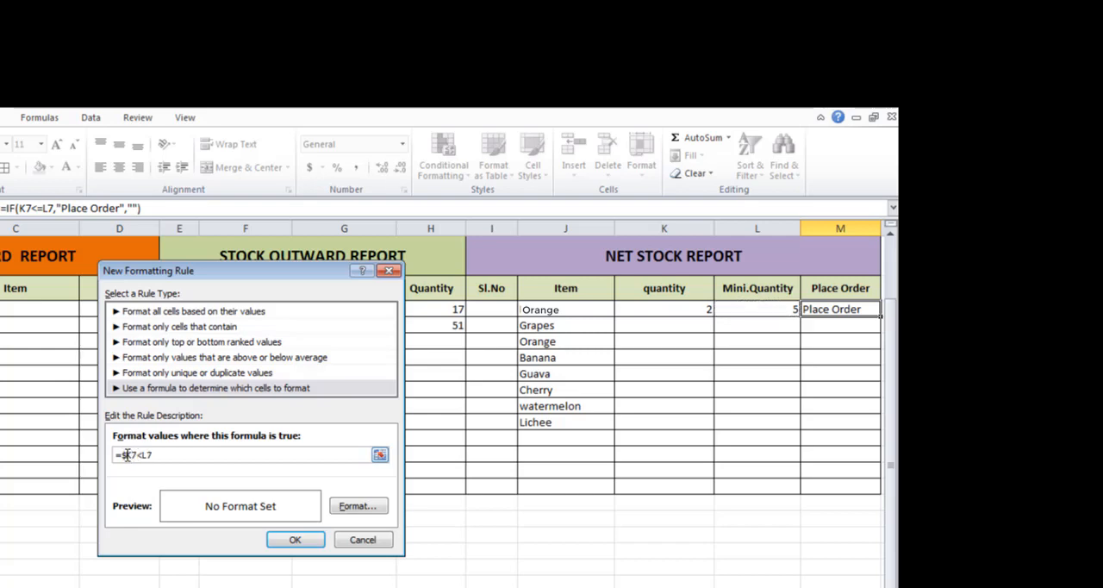
pyautogui.press('BackSpace')
# Give the conditional formatting rule a bright red background fill and apply it to the Place Order cell M7.
pyautogui.click(360, 507)
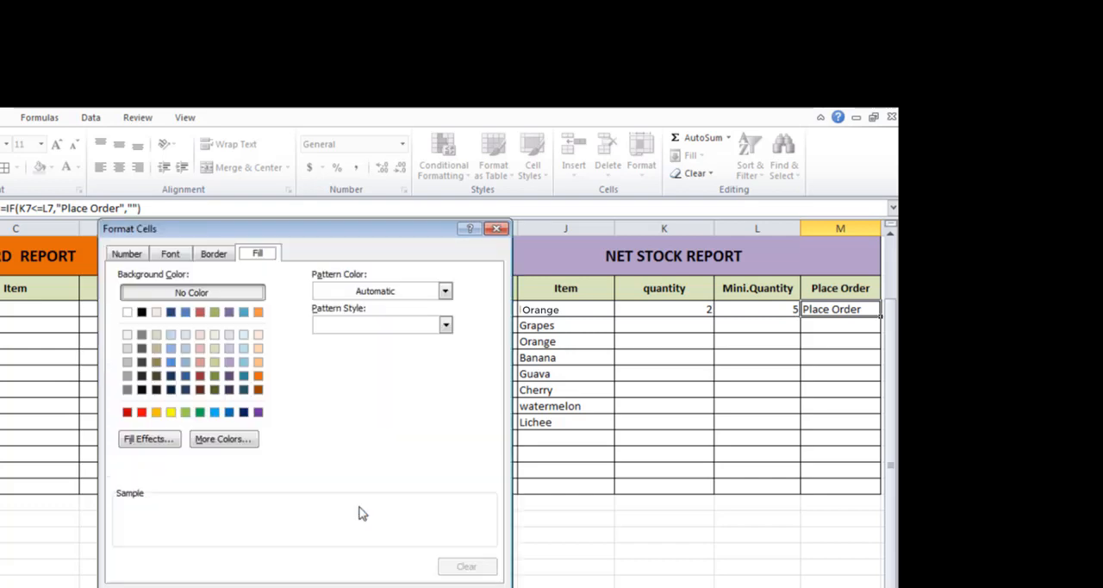
pyautogui.click(142, 413)
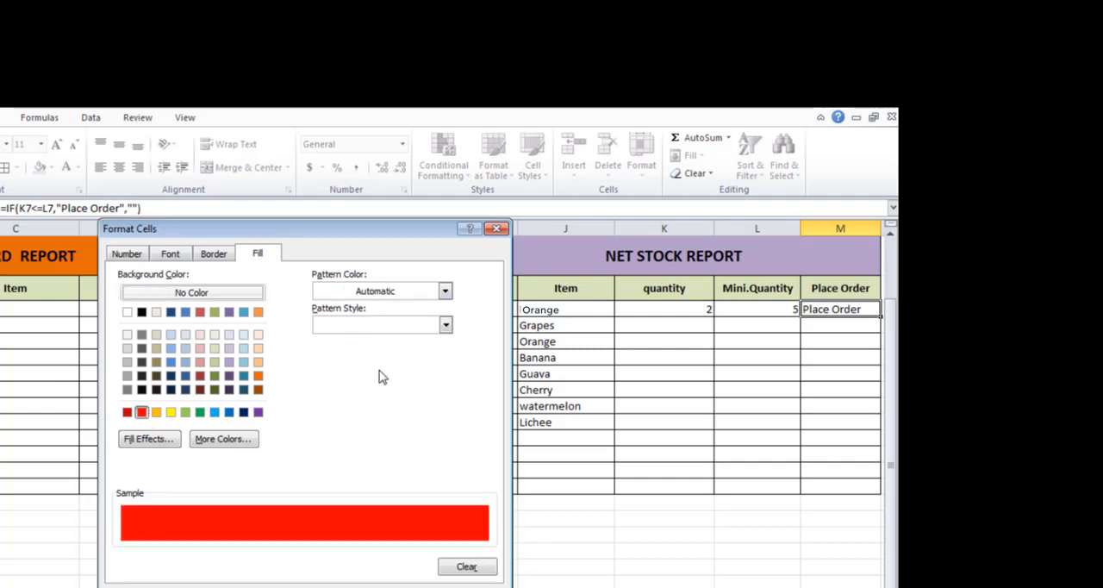
pyautogui.click(406, 587)
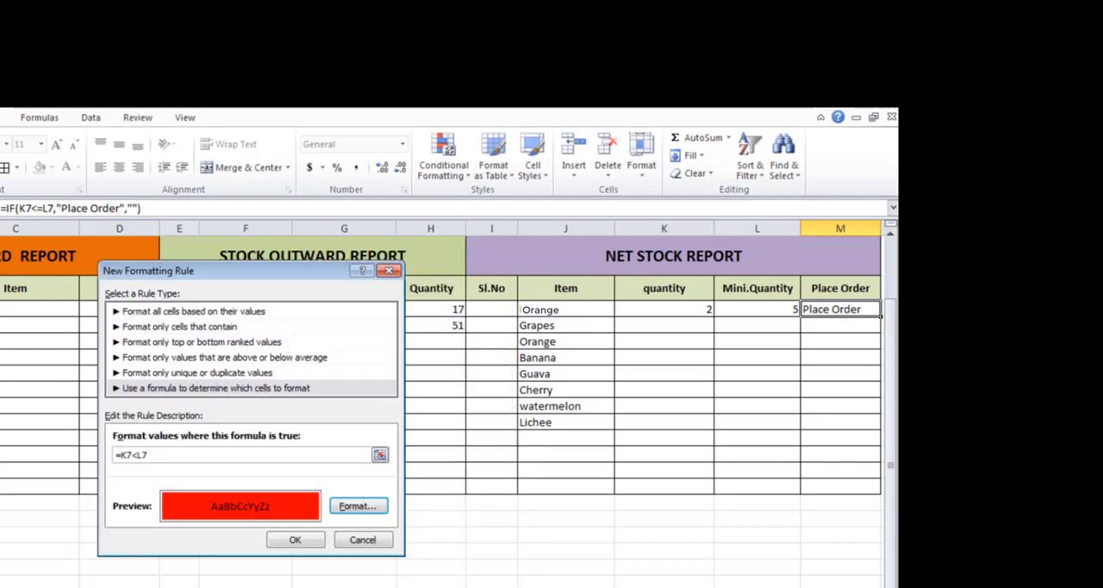
pyautogui.click(296, 540)
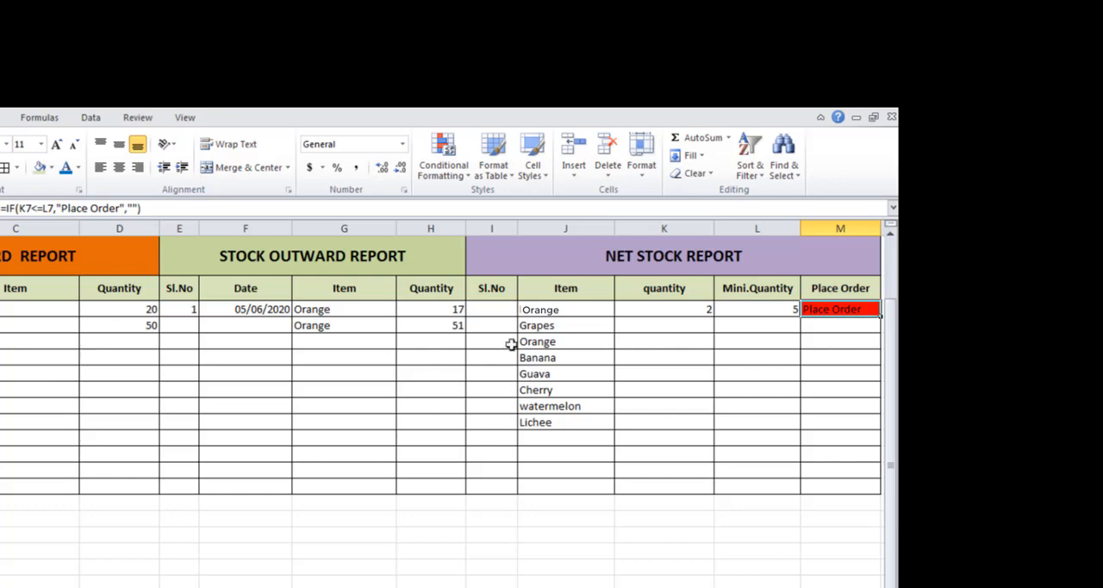
# Test the formatting rule by changing the second Orange outward quantity in H8 to 20 and restoring it to 51.
pyautogui.click(426, 322)
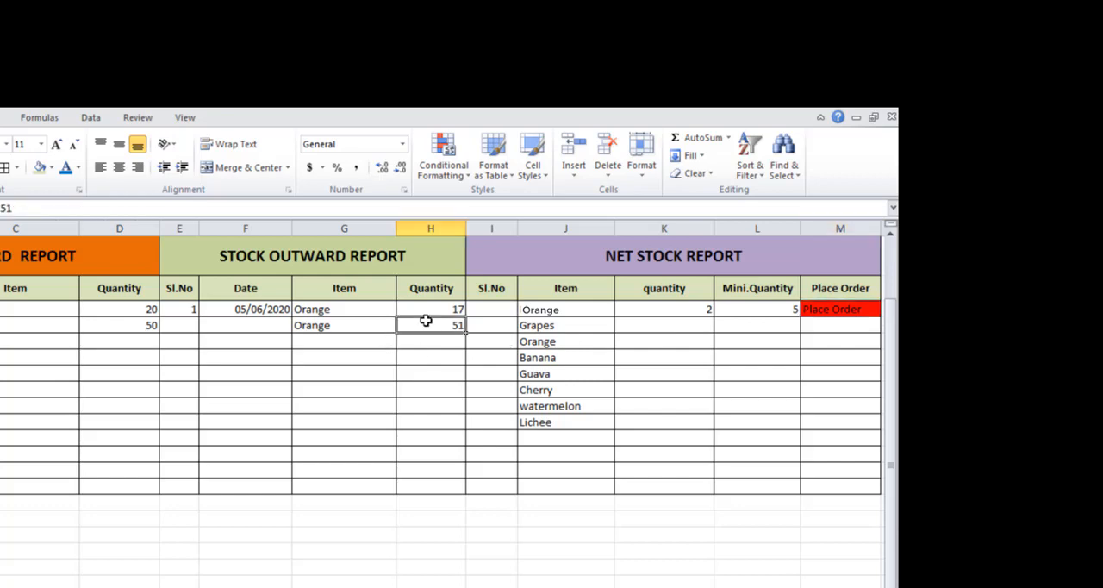
pyautogui.write('20')
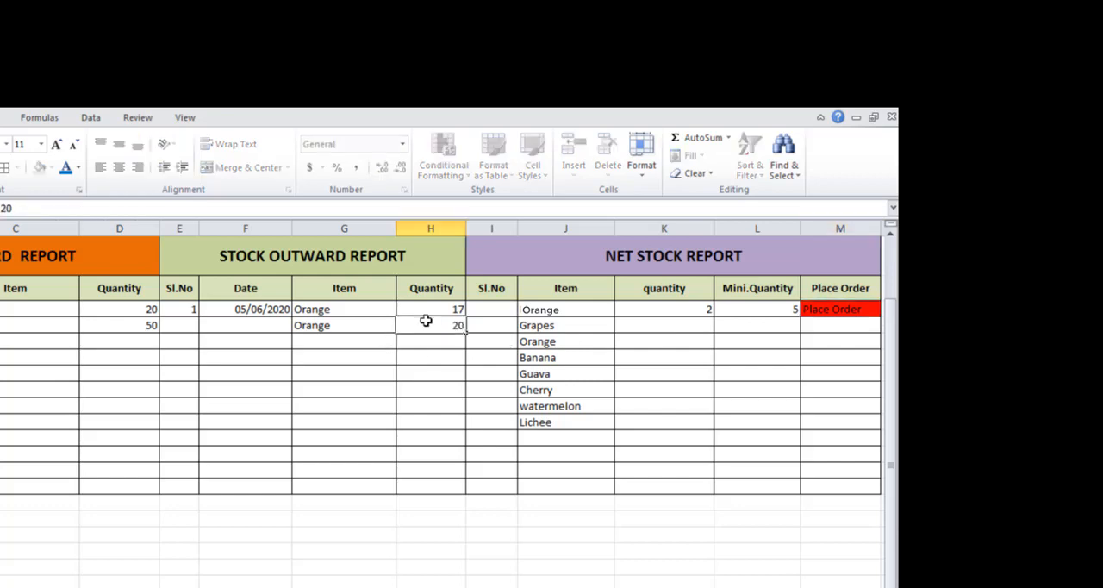
pyautogui.press('Return')
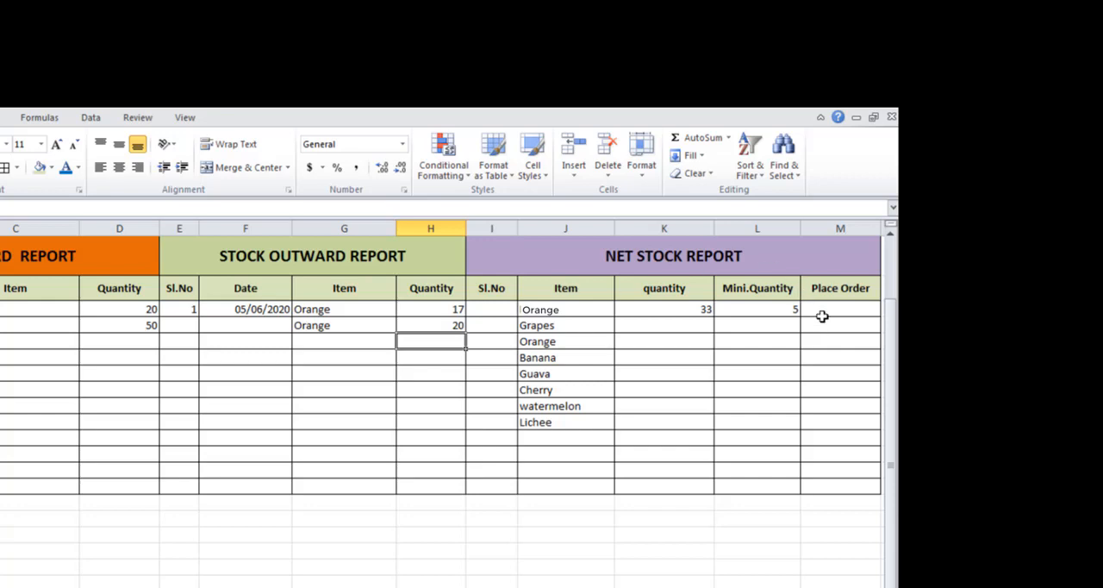
pyautogui.click(457, 325)
pyautogui.write('51')
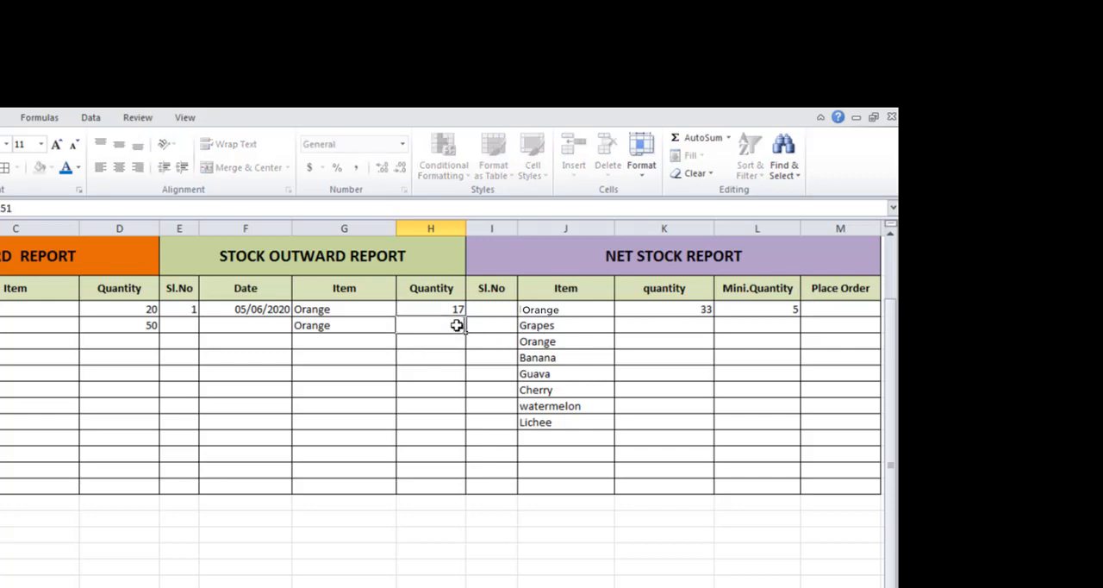
pyautogui.press('Return')
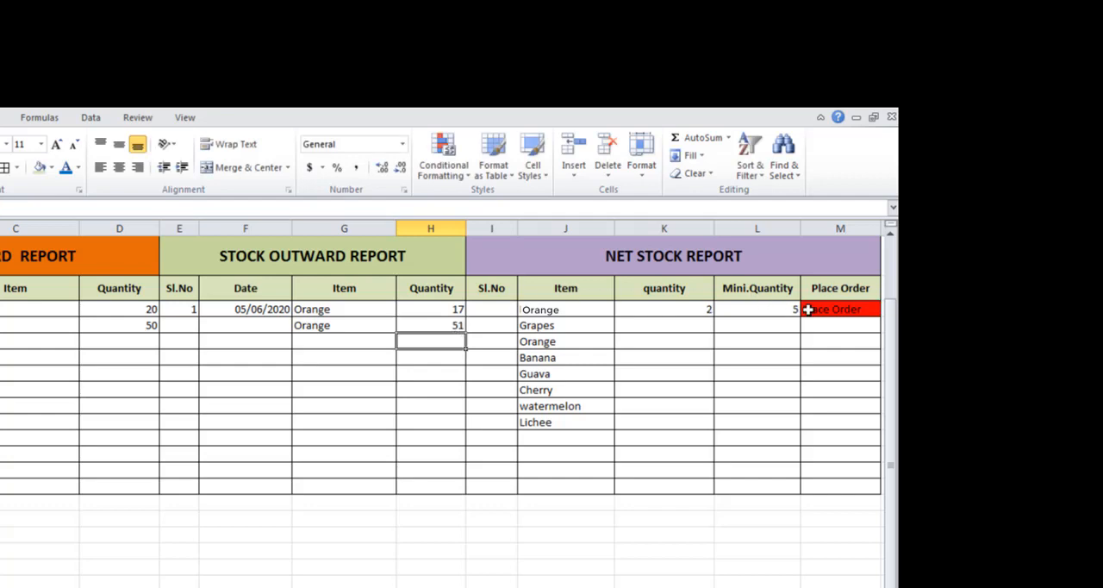